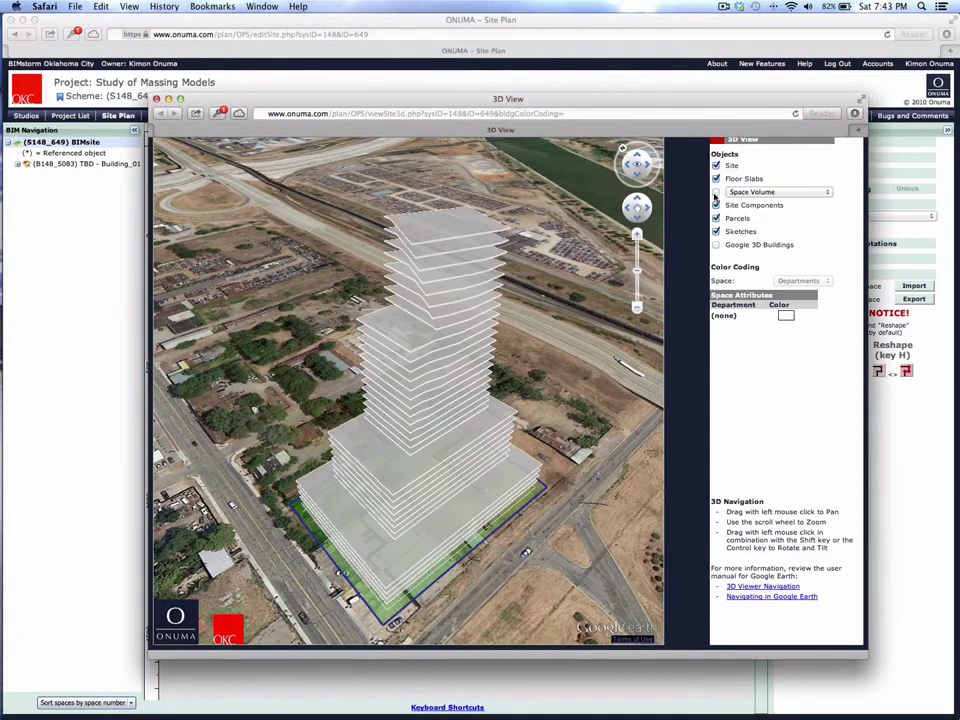
- Orbit the 3D tower slightly and read the floor slab balloons, ending at Floor_024
left_click(623, 150)
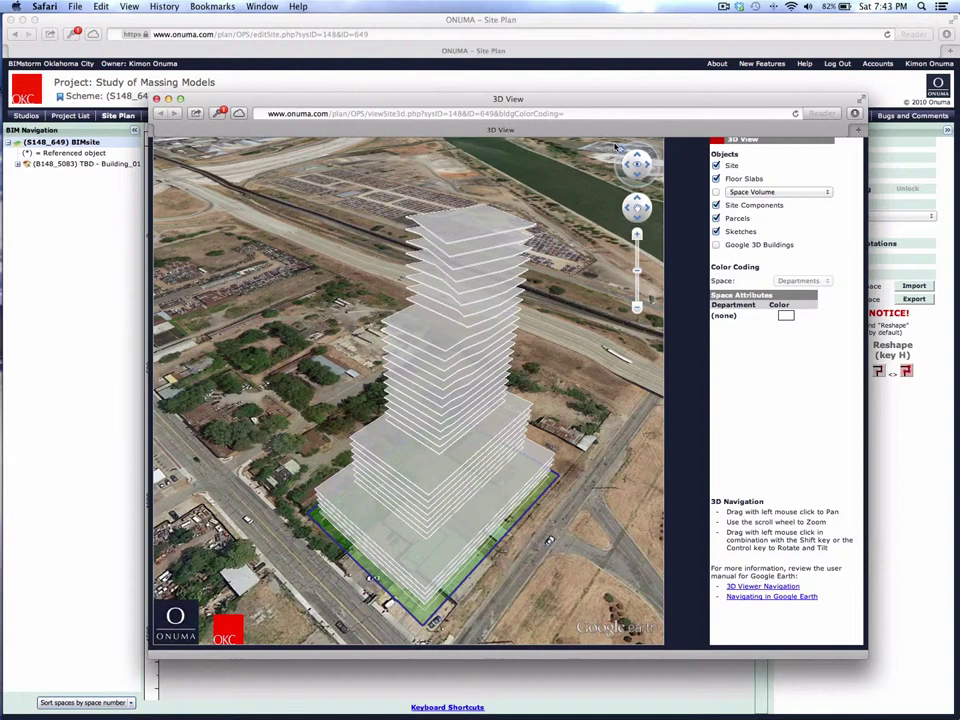
left_click(491, 269)
left_click(489, 302)
left_click(489, 310)
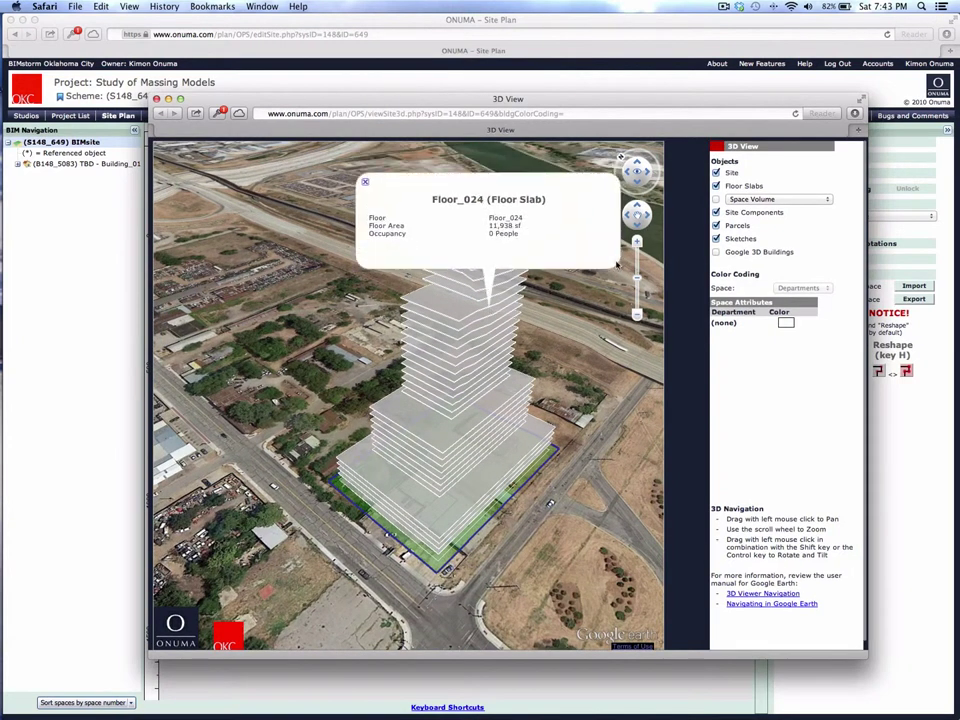
- Turn on Space Volume, inspect Full Floor Space details up to Floor_033, then close the balloon
left_click(716, 200)
left_click(487, 328)
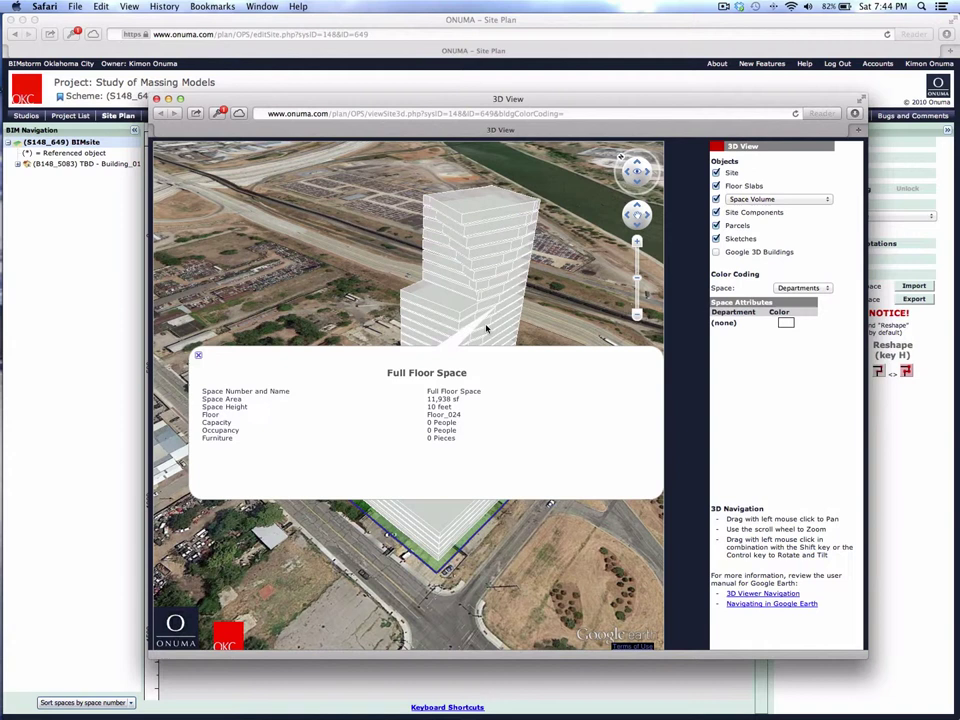
left_click(468, 276)
left_click(469, 256)
left_click(469, 242)
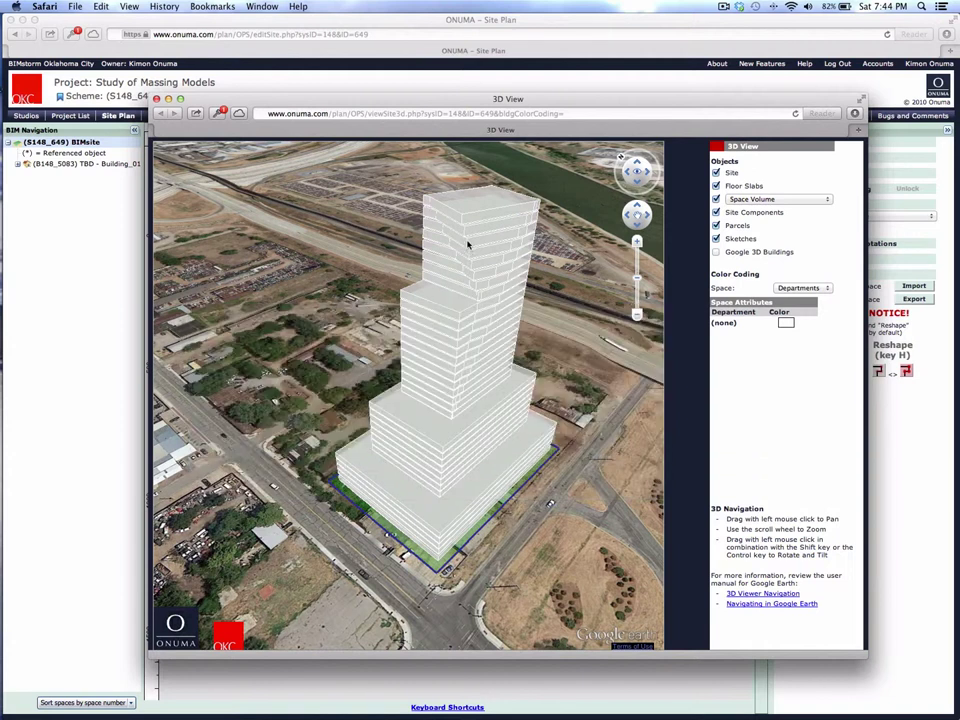
left_click(472, 220)
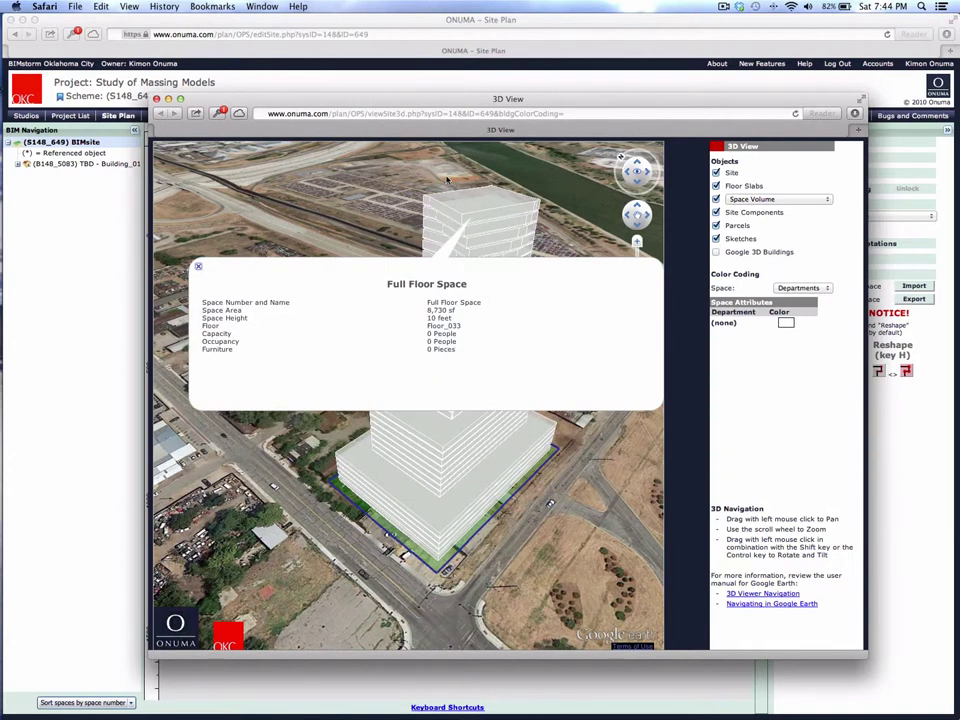
left_click(405, 190)
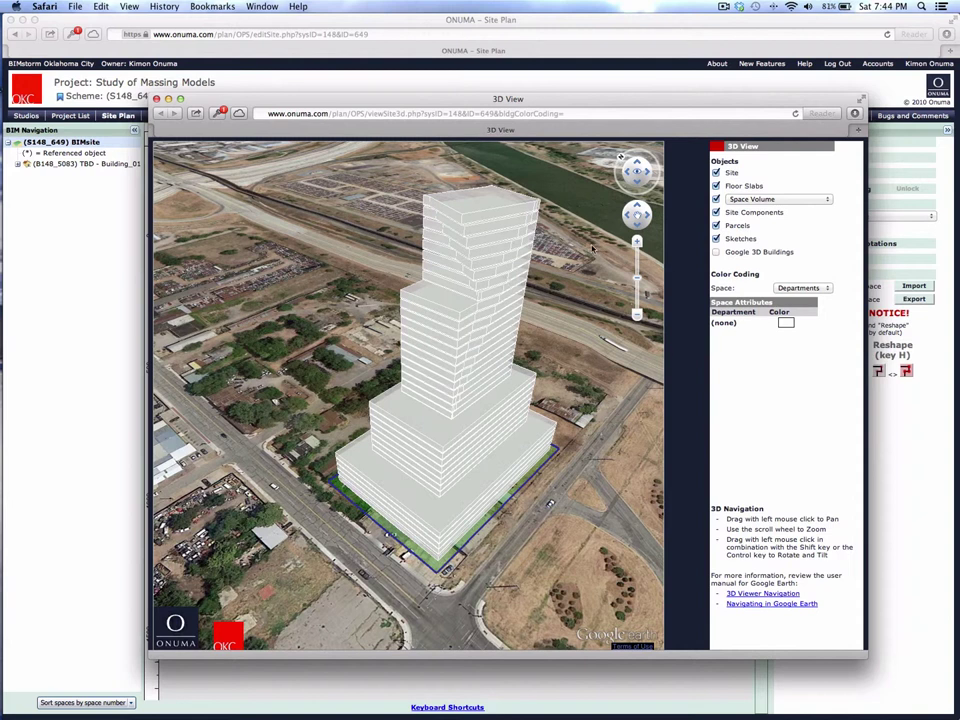
- Close the 3D View and zoom the Site Plan in on block B148_5083
left_click(536, 83)
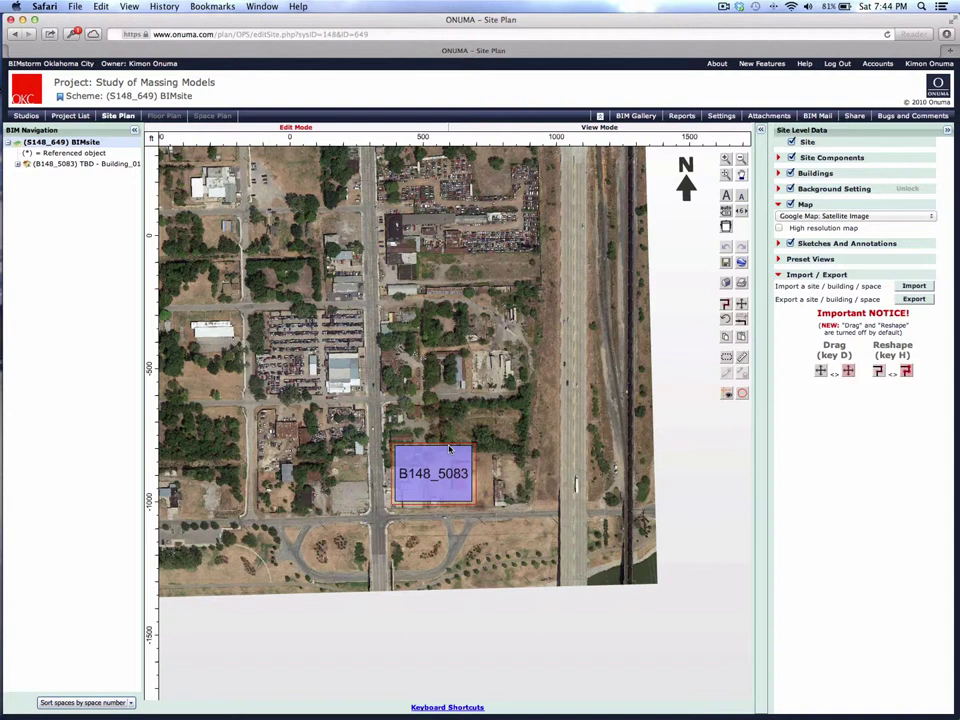
scroll(449, 450, "up", 2)
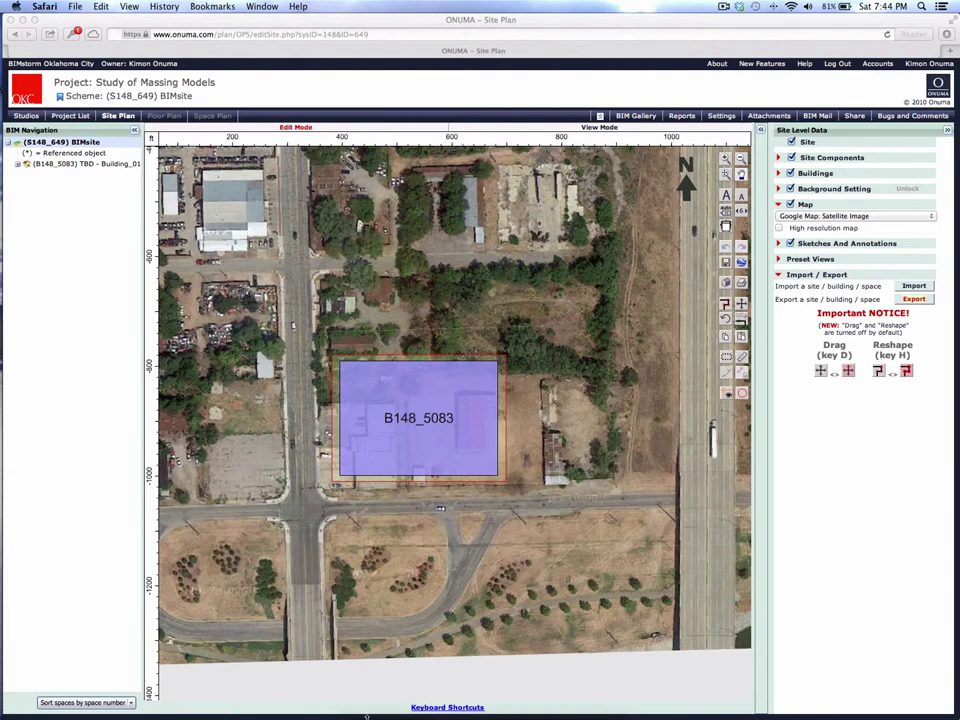
- Export space attributes to an Excel 97–2003 file (BIMsite-1.xls) from an enlarged Exporter with descriptions
left_click(914, 298)
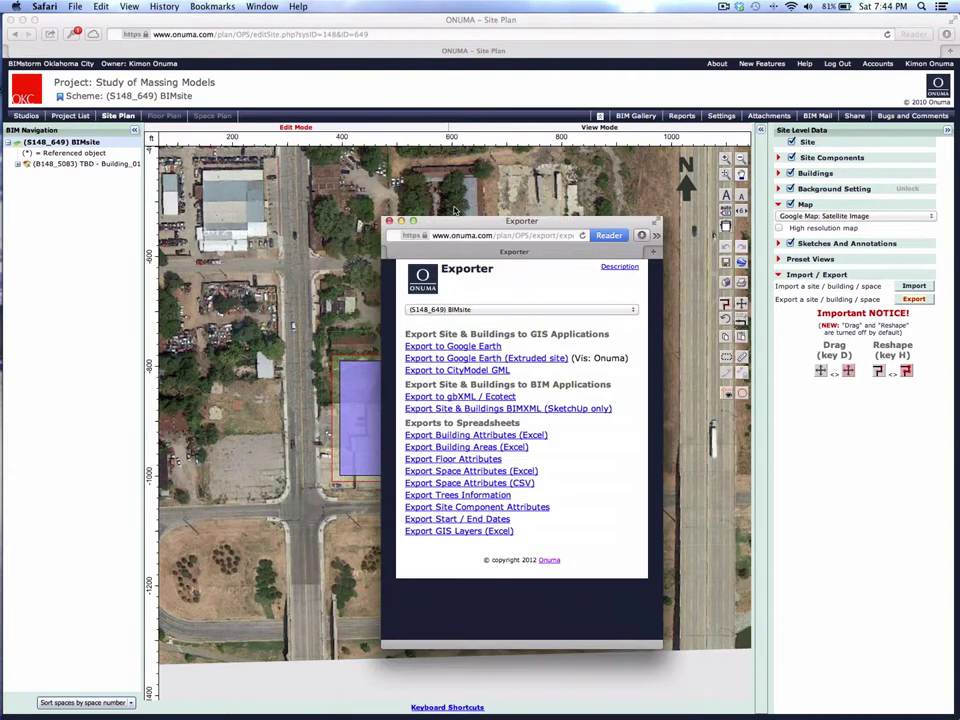
left_click(470, 320)
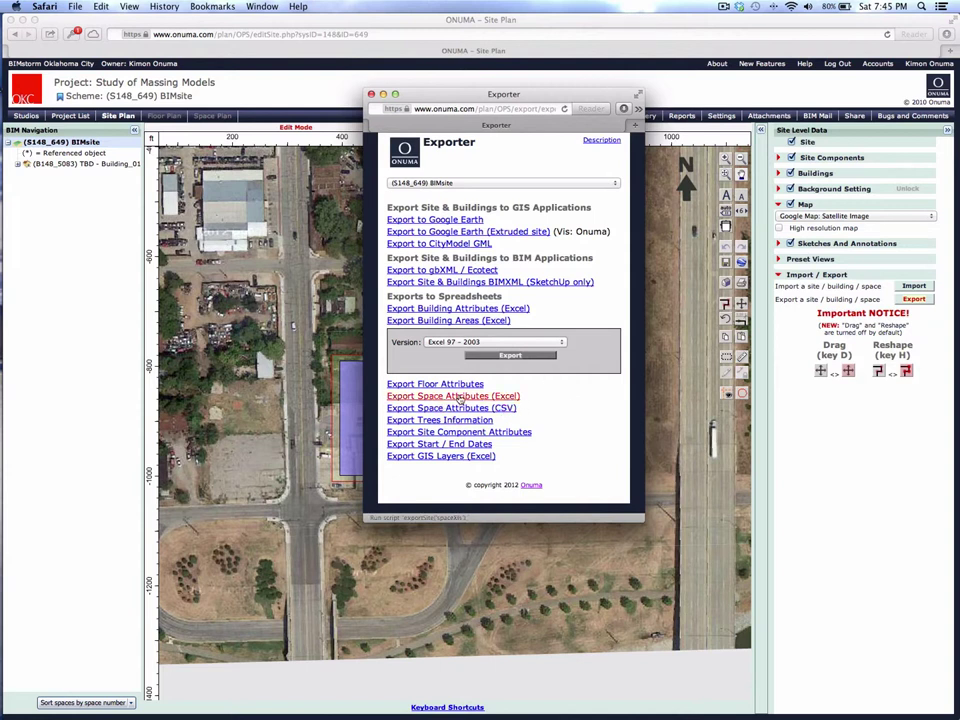
left_click(594, 140)
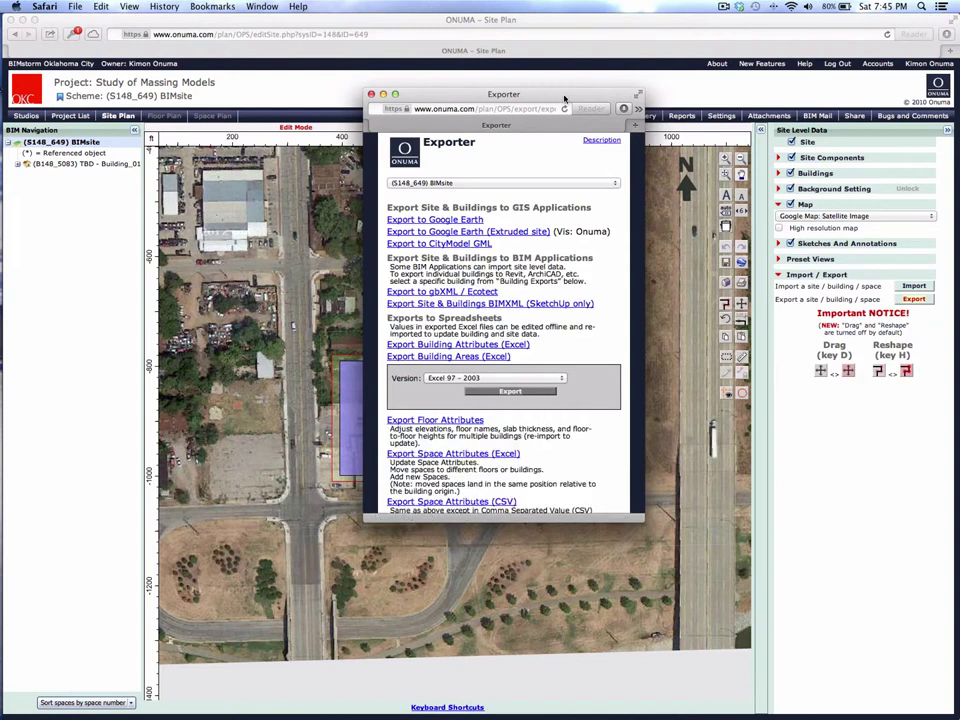
left_click_drag(564, 96, 557, 70)
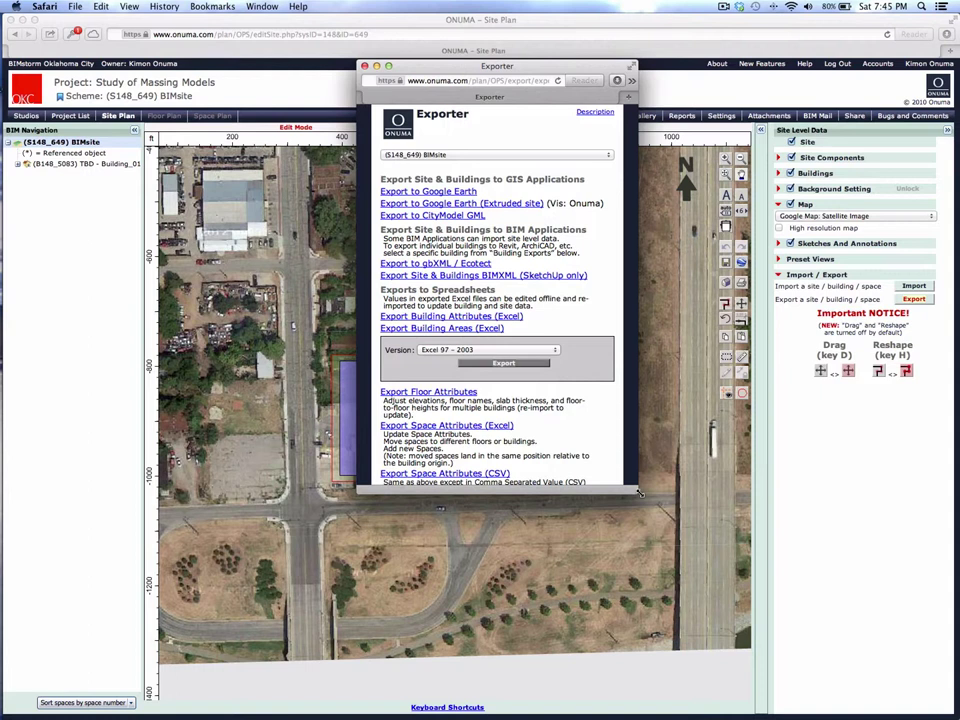
left_click_drag(640, 492, 656, 668)
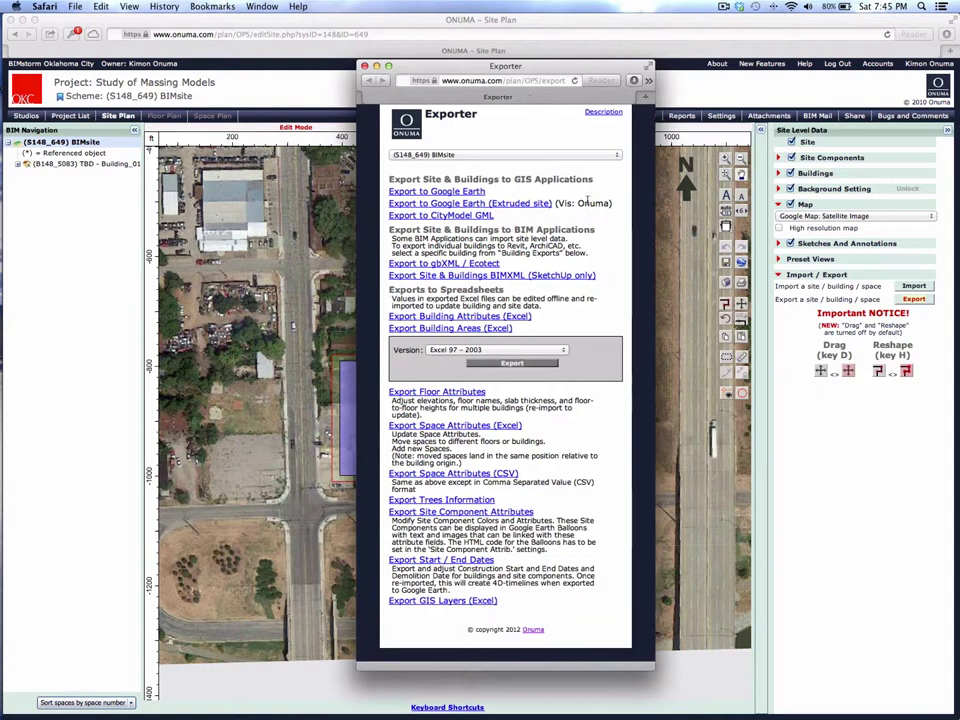
left_click(430, 426)
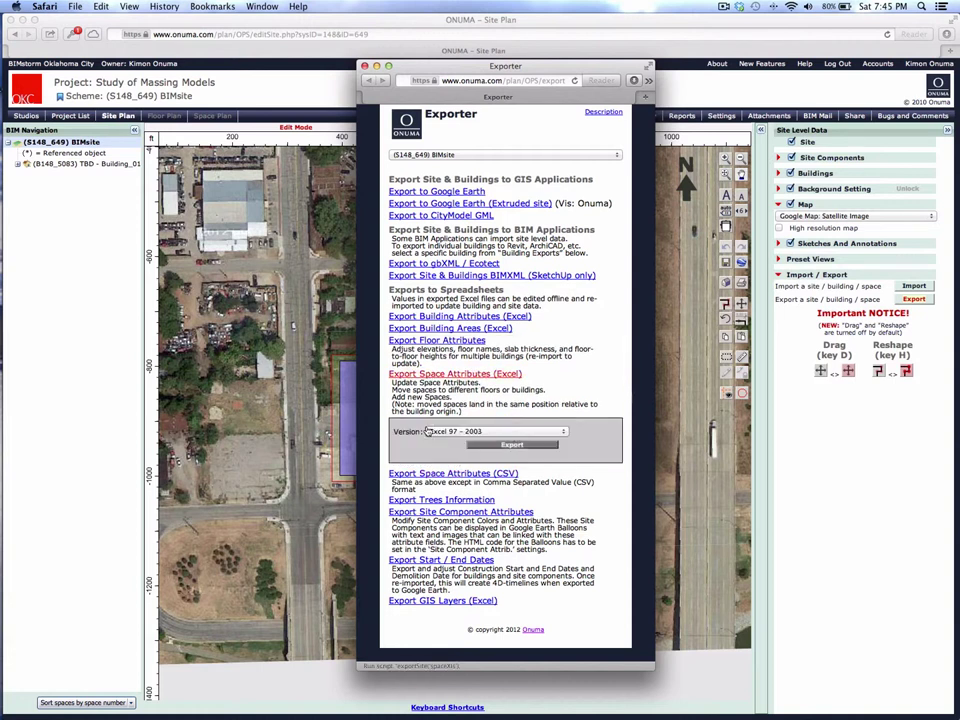
left_click(509, 446)
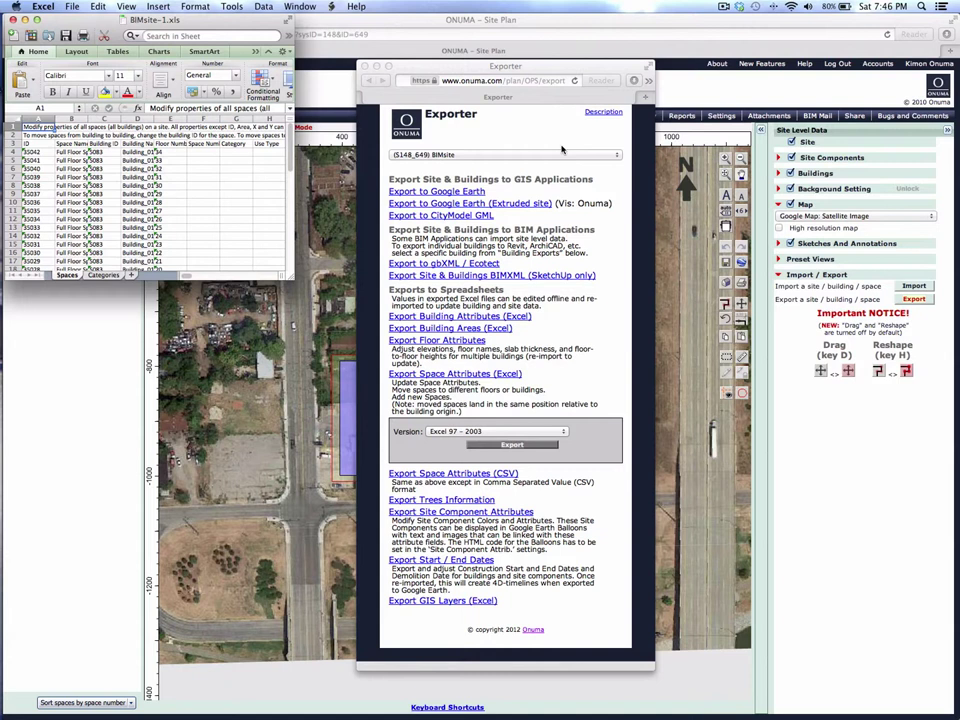
- Enlarge the Excel window, hide columns F–P, and widen the Building Name (D) and Department (Q) columns
left_click_drag(292, 272, 767, 636)
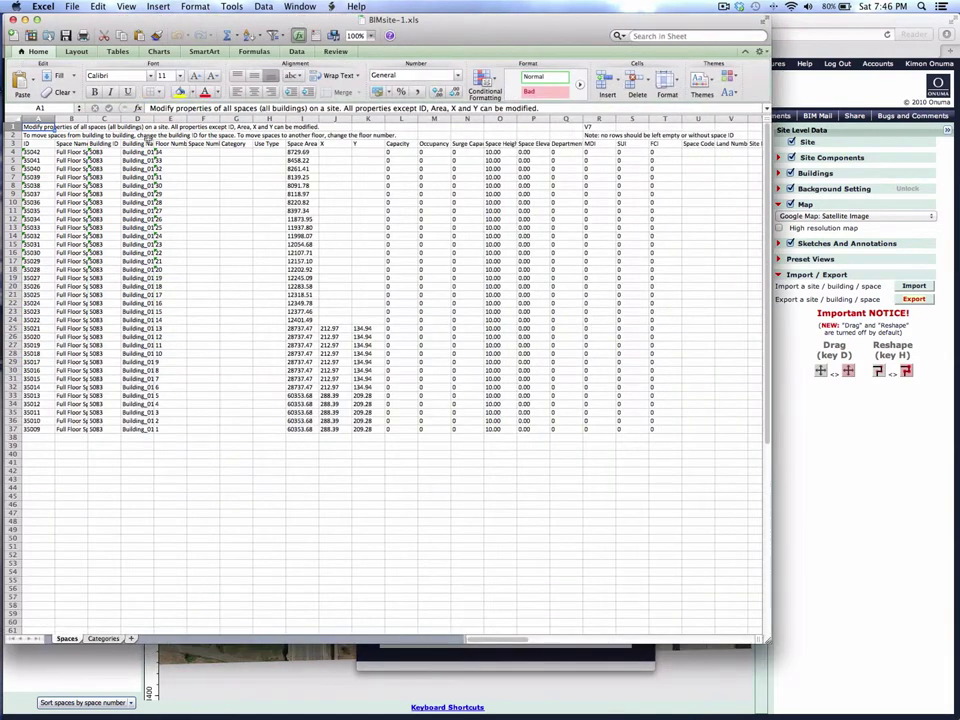
left_click_drag(153, 119, 196, 119)
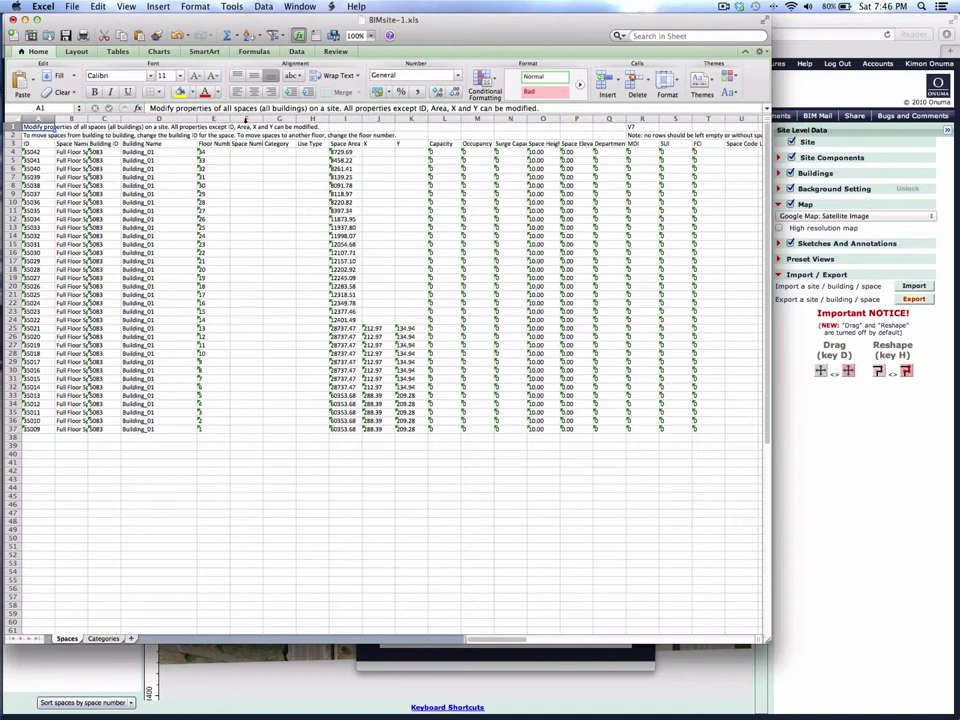
left_click_drag(246, 120, 573, 130)
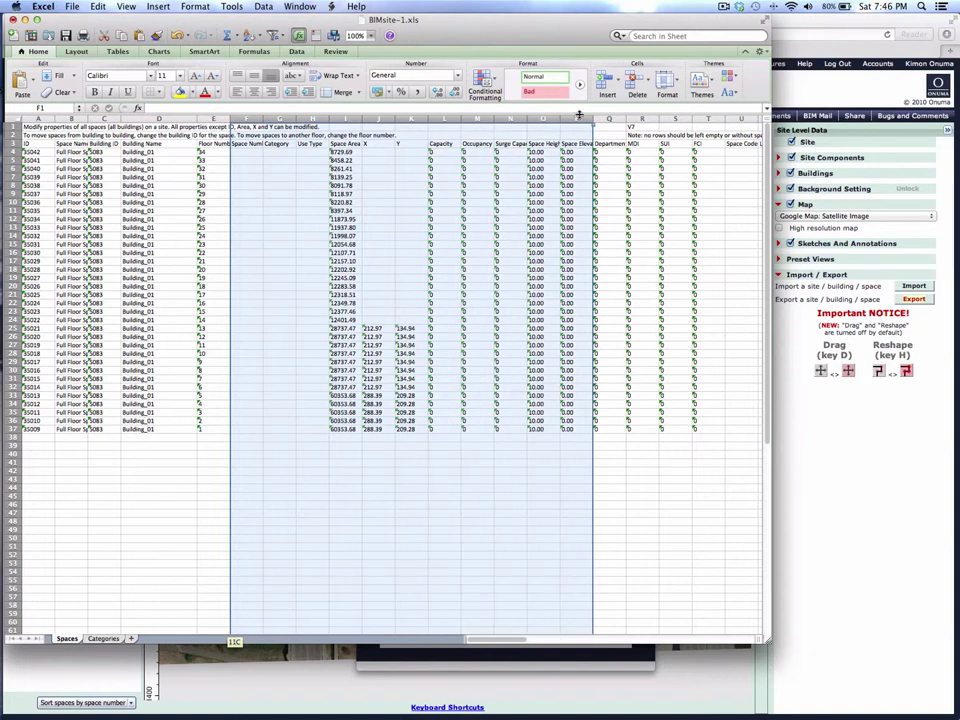
right_click(583, 125)
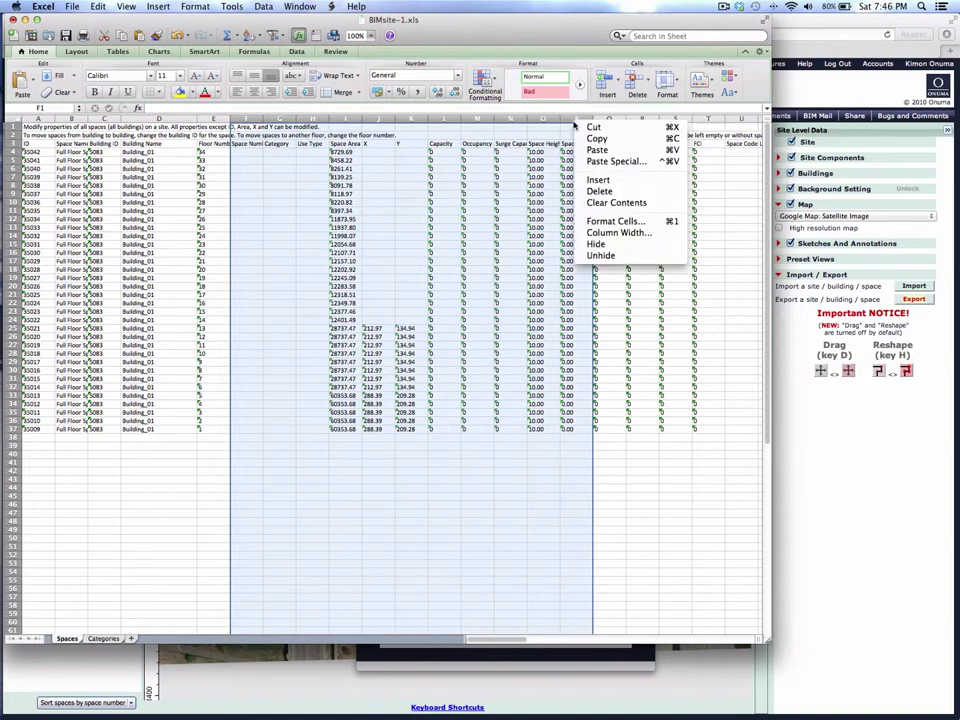
left_click(597, 243)
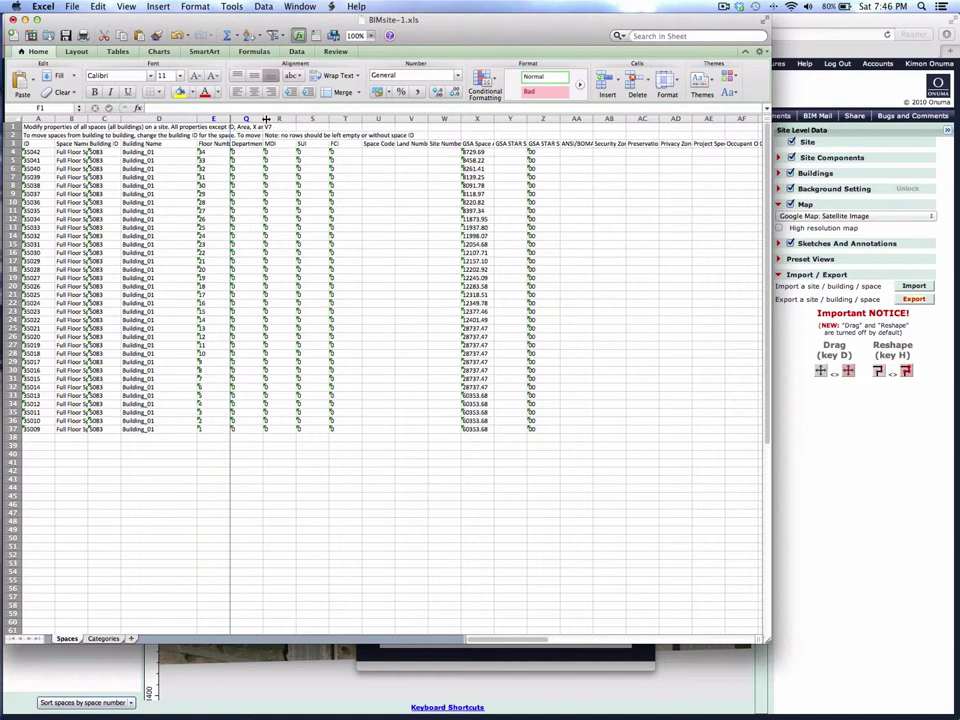
left_click_drag(264, 119, 303, 119)
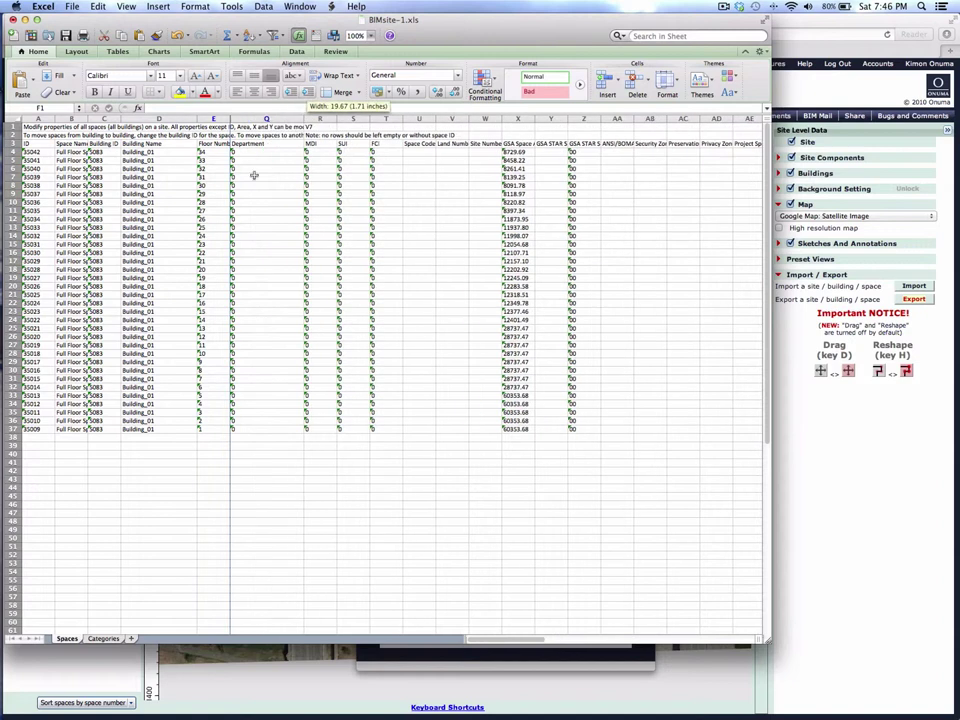
left_click(356, 35)
- Zoom the sheet to 200%, widen column B for space names and narrow column D
left_click(366, 50)
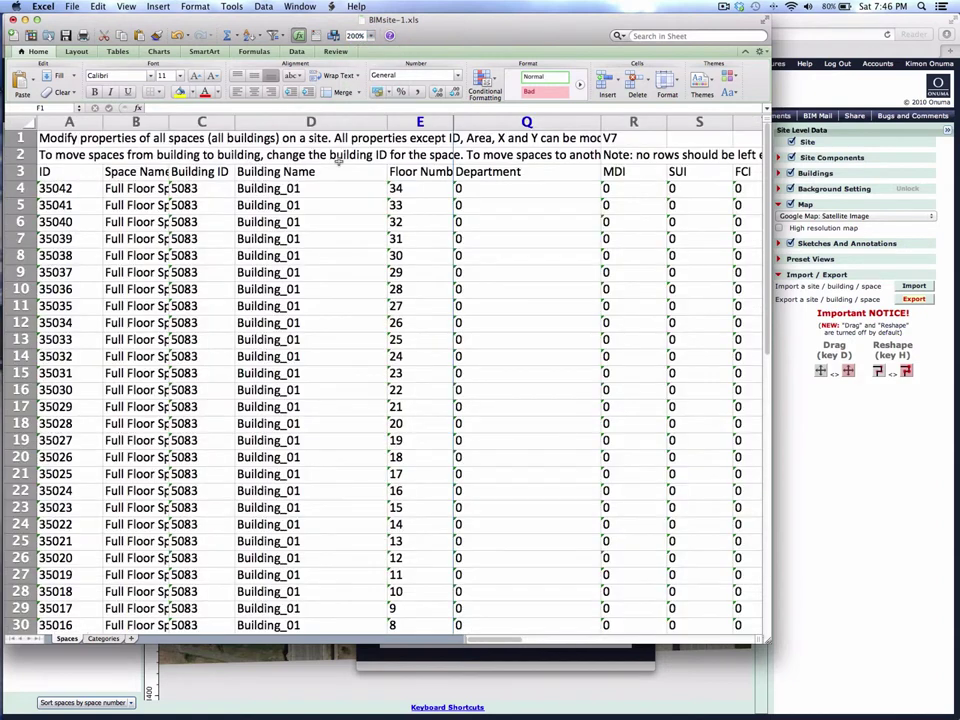
left_click_drag(172, 120, 226, 120)
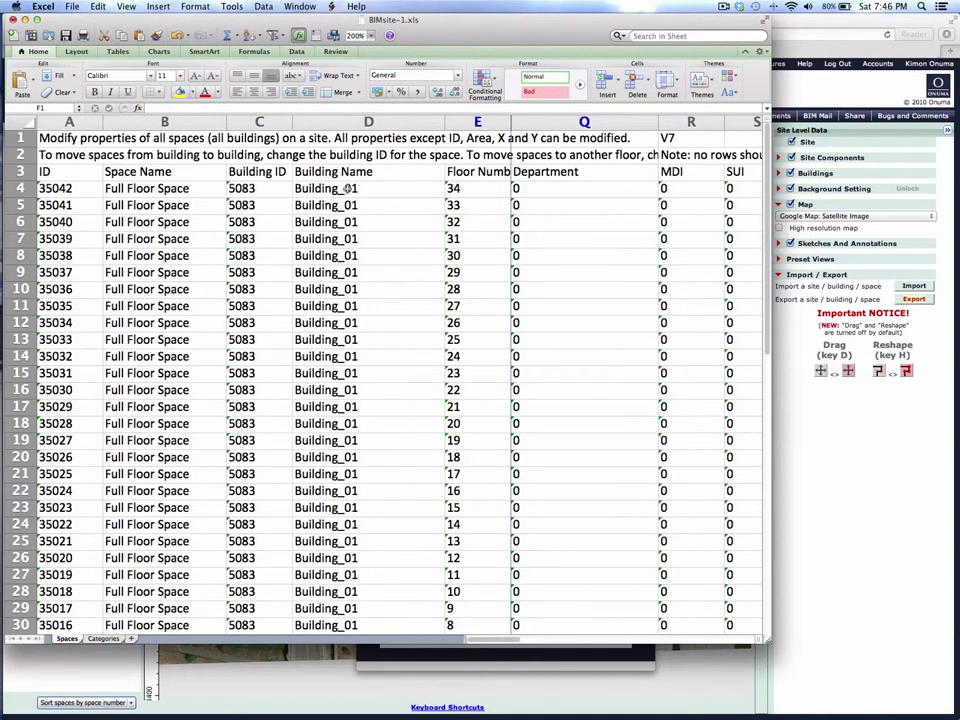
left_click_drag(447, 125, 385, 122)
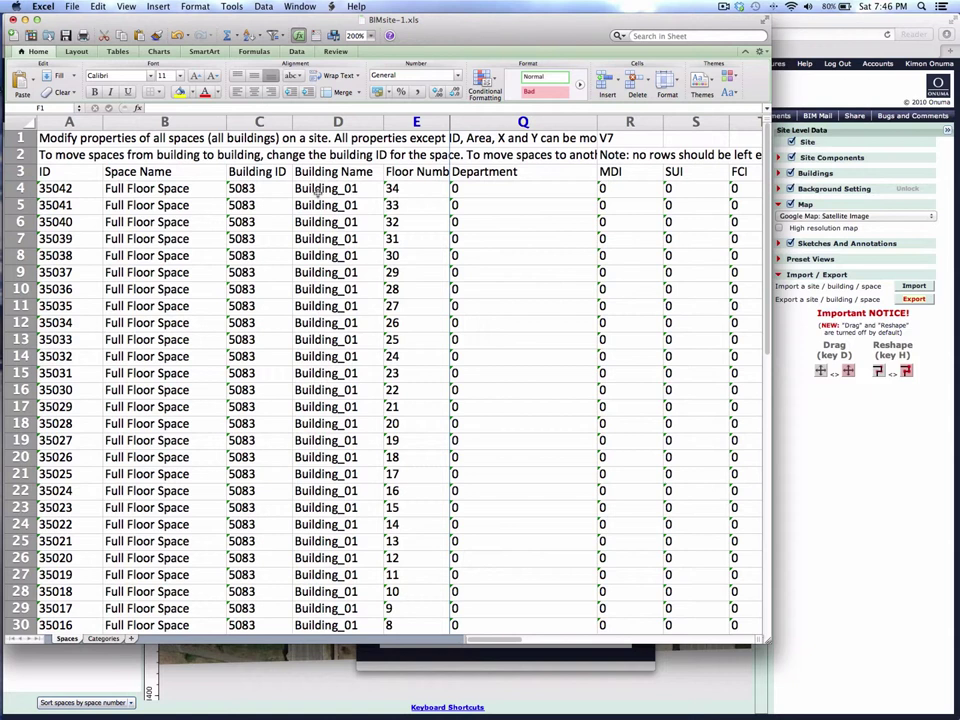
scroll(400, 288, "down", 1)
scroll(400, 288, "down", 7)
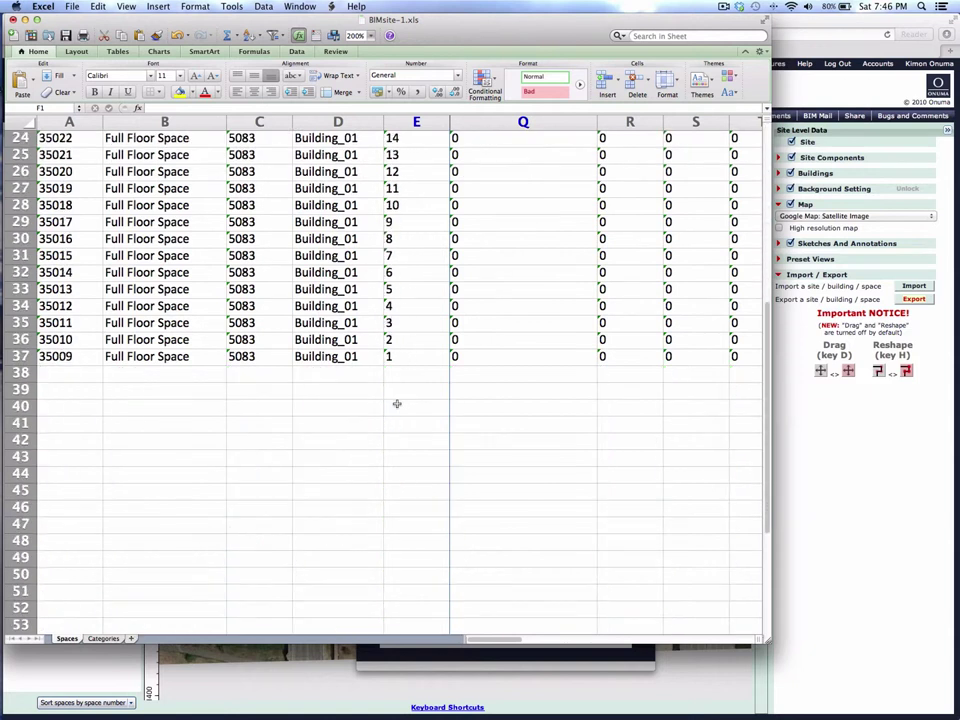
scroll(396, 403, "up", 8)
scroll(388, 336, "down", 5)
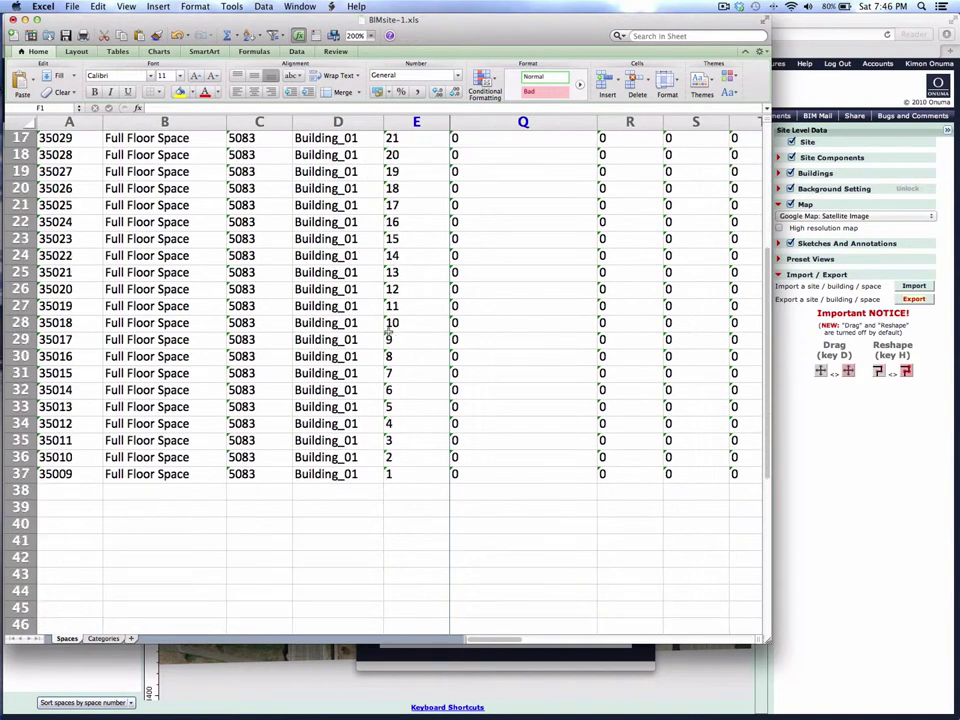
- Enter department 1 for floors 1–2, centre the Department column and freeze header rows 1–3
left_click(480, 477)
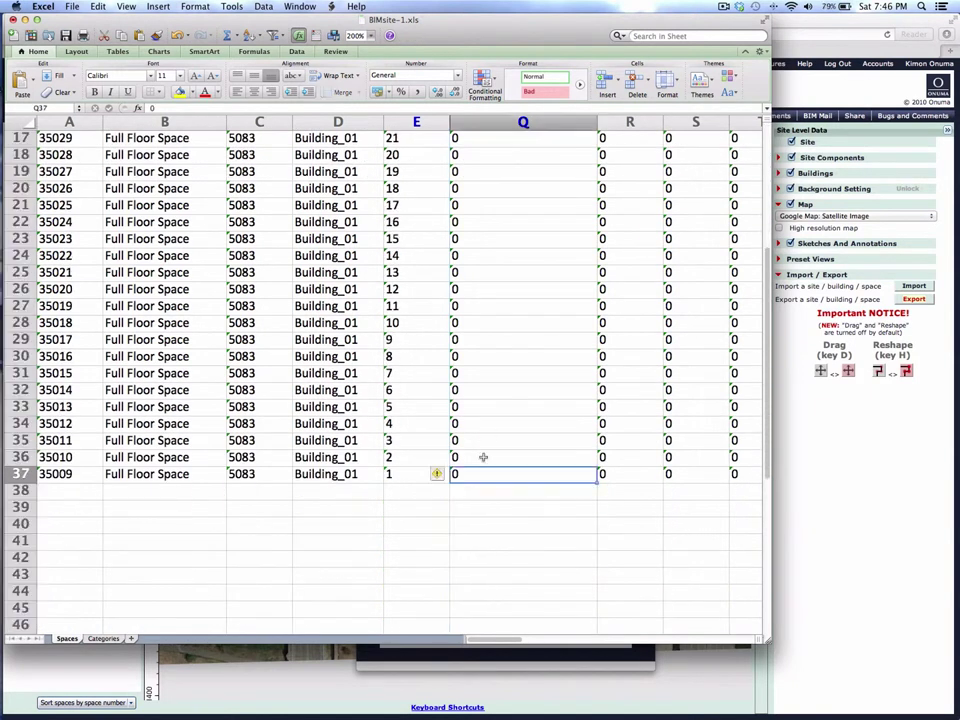
type("1")
left_click(547, 456)
type("1")
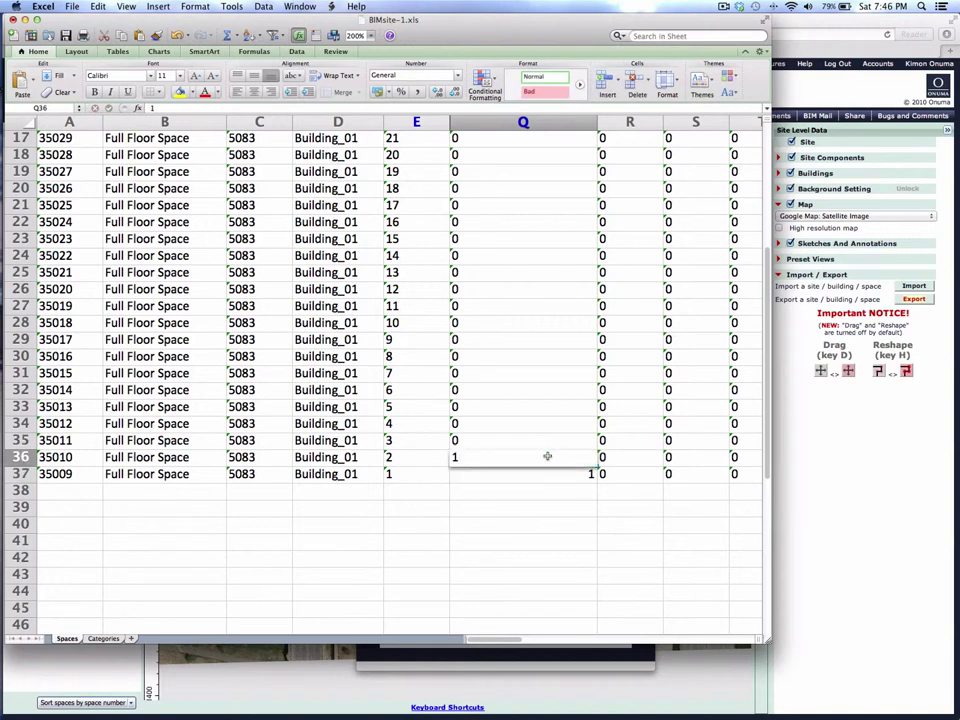
key("Return")
left_click(548, 460)
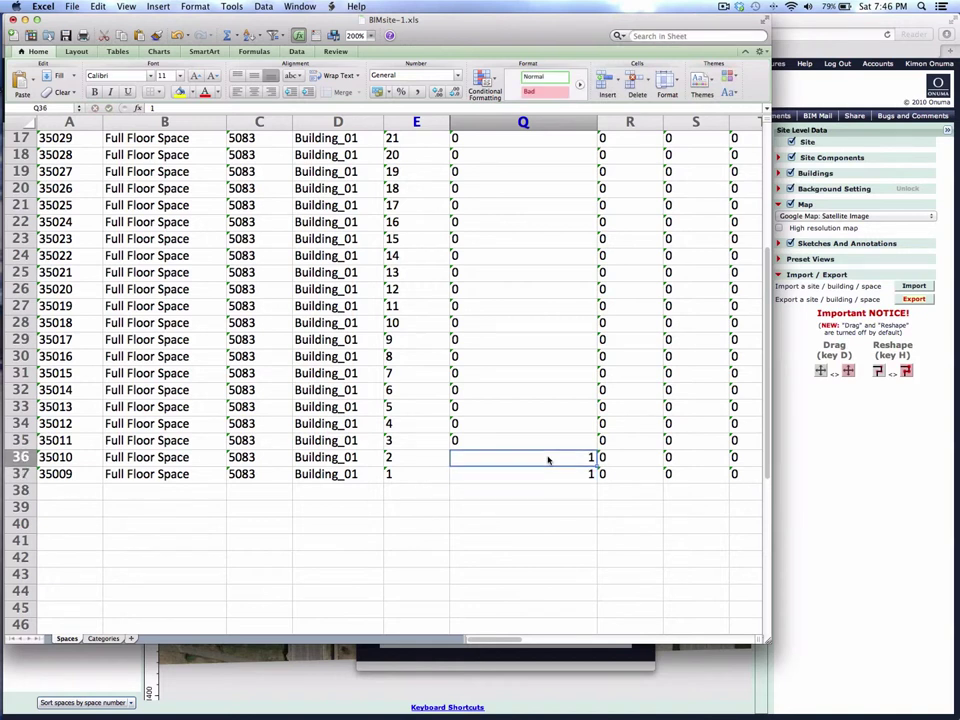
left_click(522, 121)
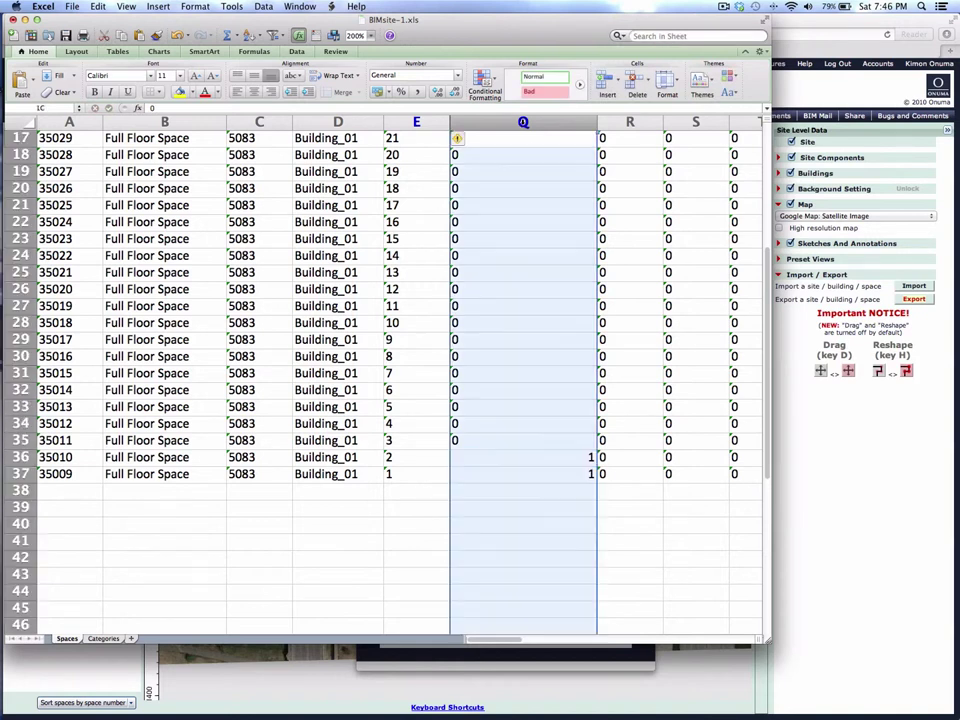
left_click(254, 76)
scroll(581, 253, "up", 2)
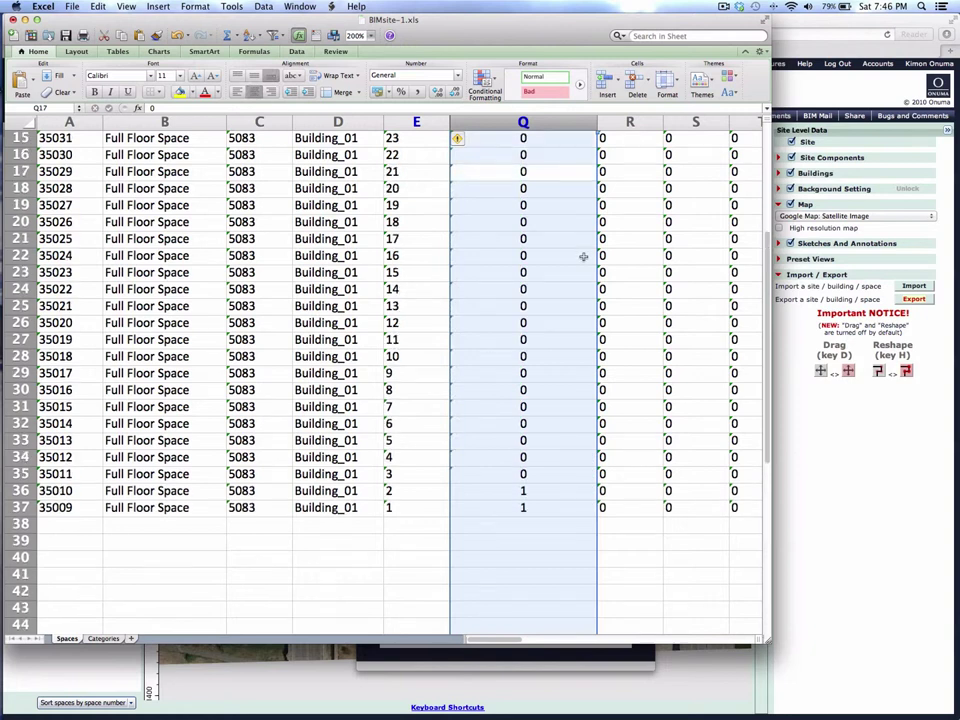
scroll(583, 256, "up", 7)
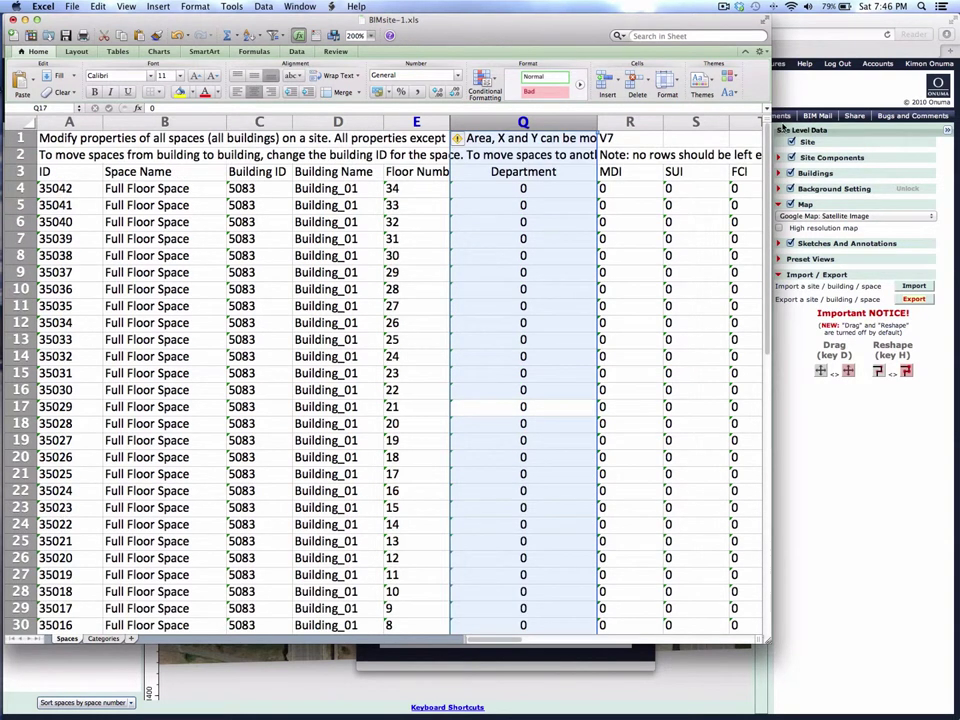
left_click_drag(578, 100, 578, 185)
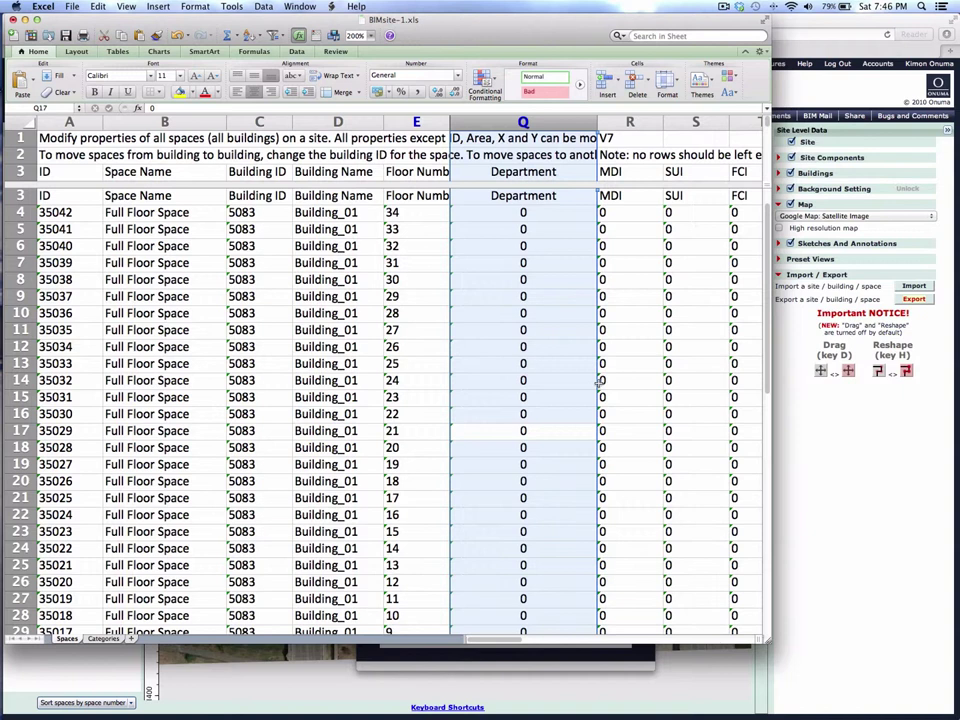
scroll(565, 400, "down", 8)
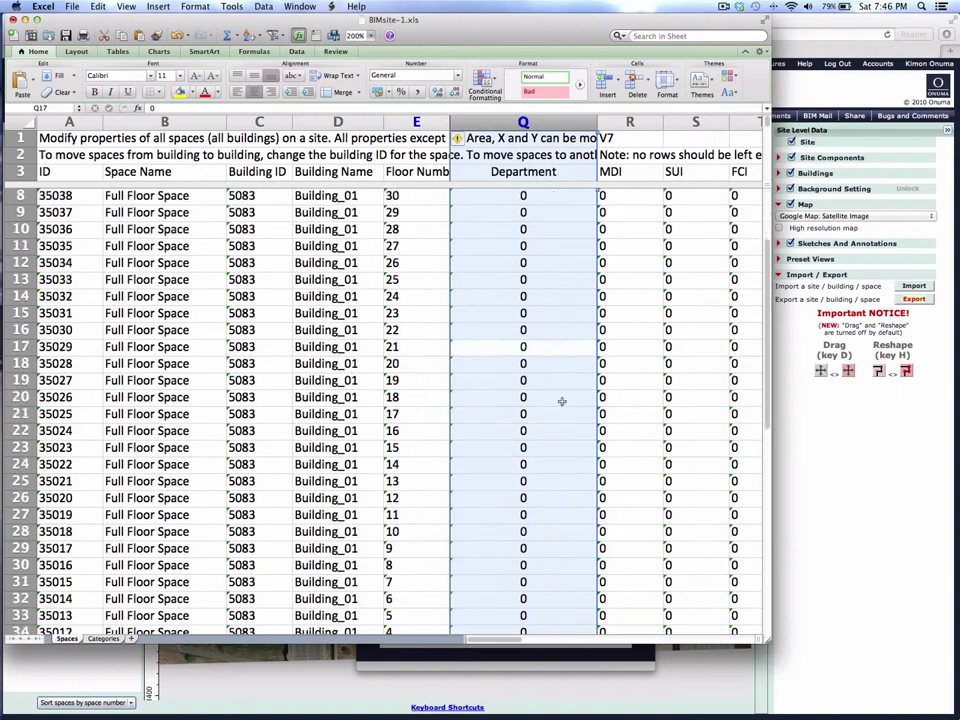
- Enter department 1 for floor 3 and department 2 for floors 4–12
left_click(533, 314)
type("1")
key("Up")
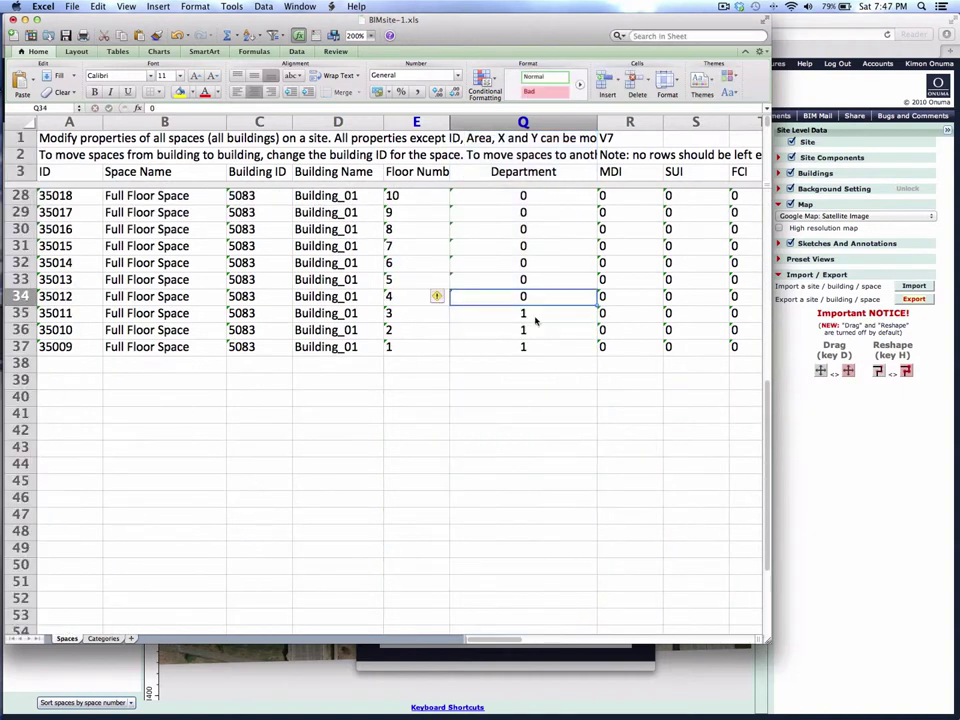
type("2")
key("Up")
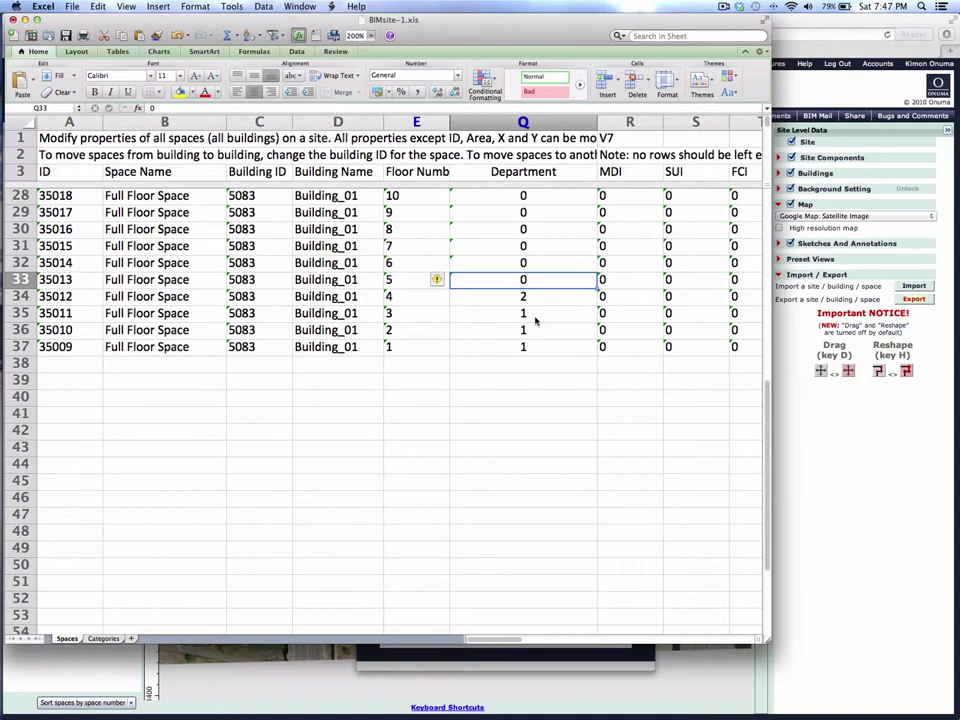
type("2")
key("Up")
type("2")
key("Up")
type("2")
key("Up")
type("2")
key("Up")
type("2")
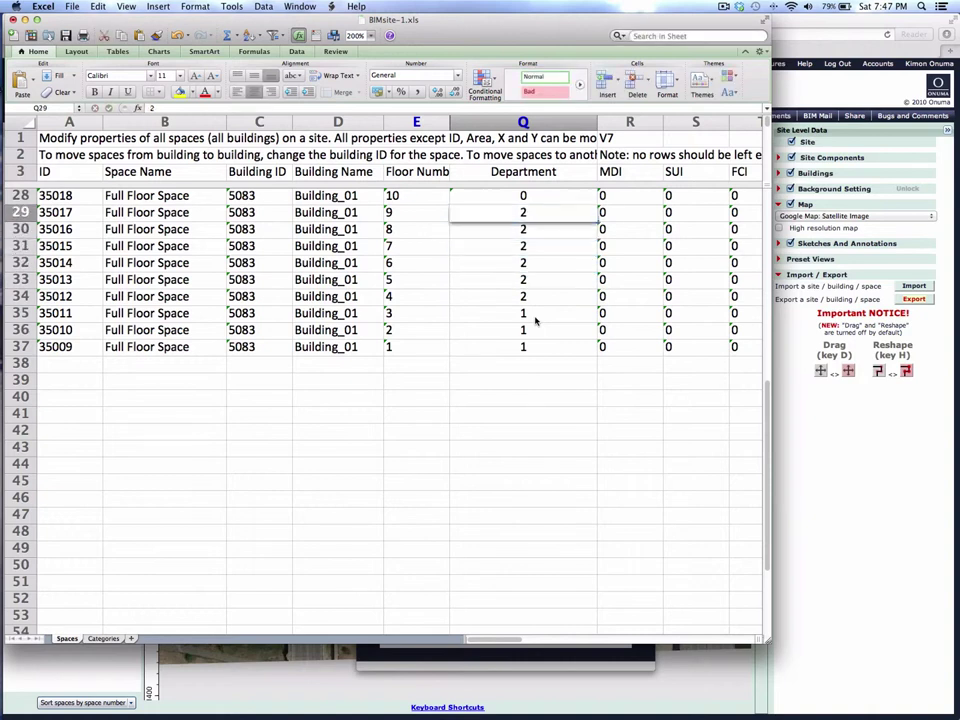
key("Up")
scroll(535, 320, "up", 1)
type("2")
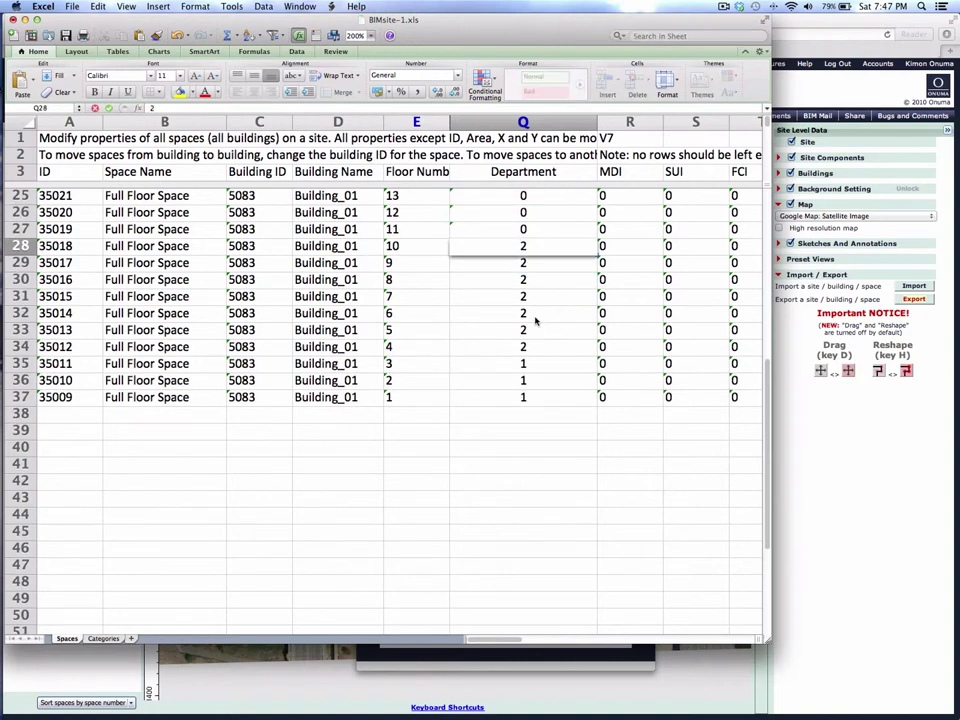
key("Up")
type("2")
key("Up")
type("2")
key("Up")
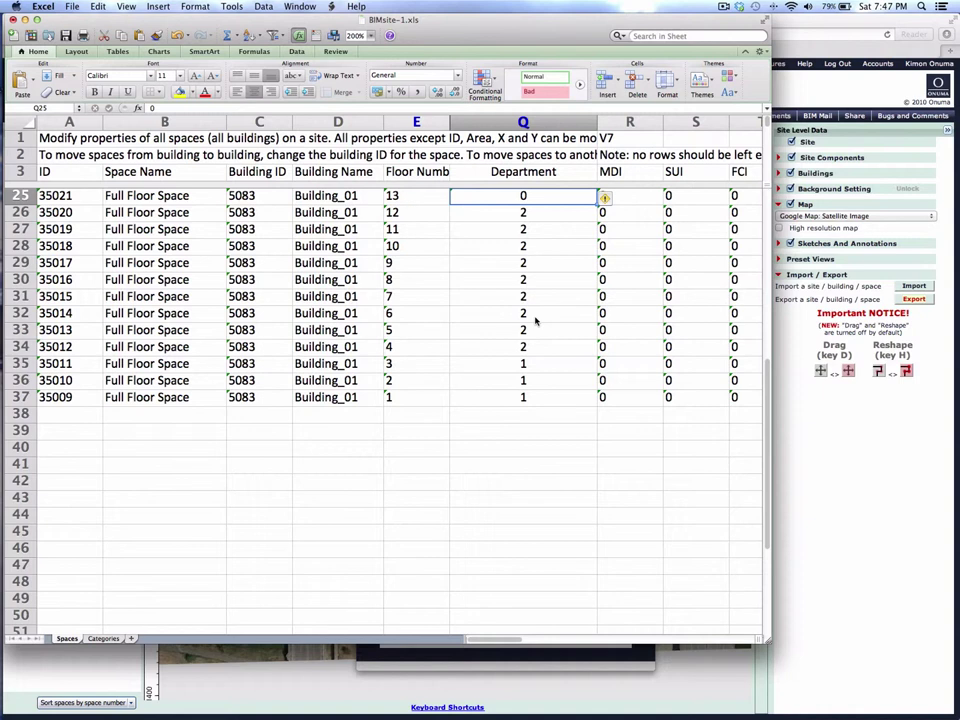
- Enter department 3 for floors 13–15 and copy those three cells Q23:Q25
type("3")
key("Up")
type("3")
key("Up")
type("3")
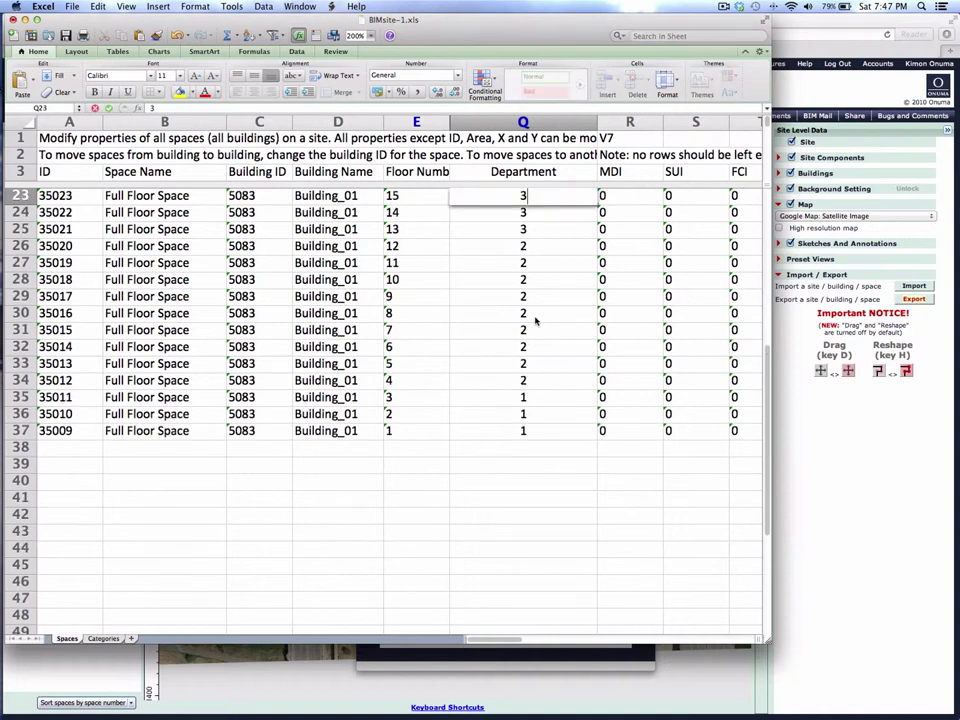
scroll(535, 320, "up", 5)
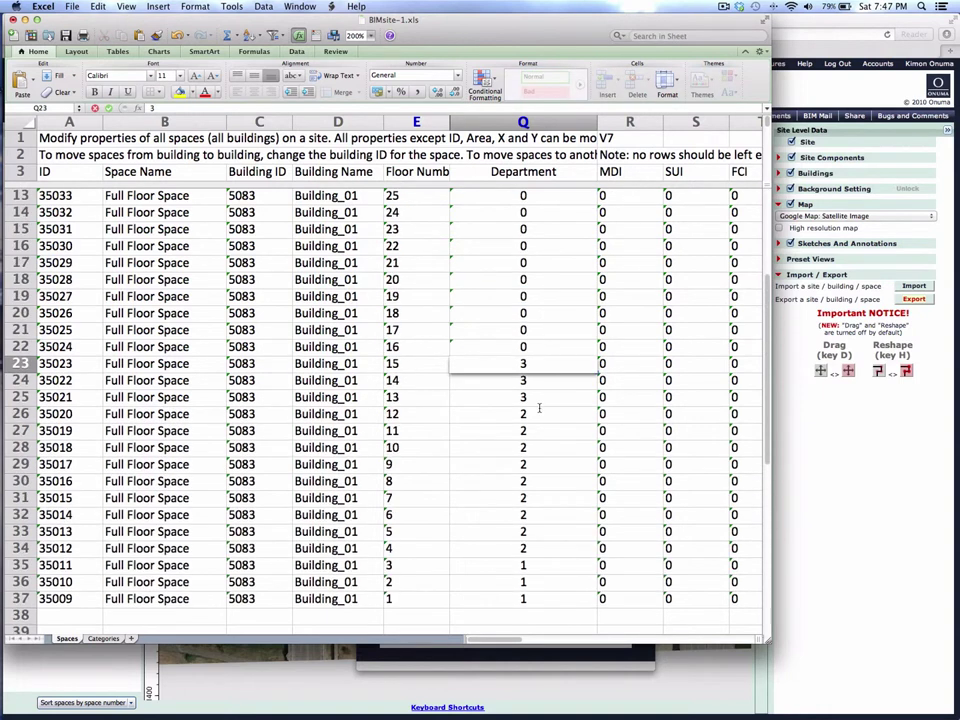
left_click_drag(540, 413, 542, 398, "shift")
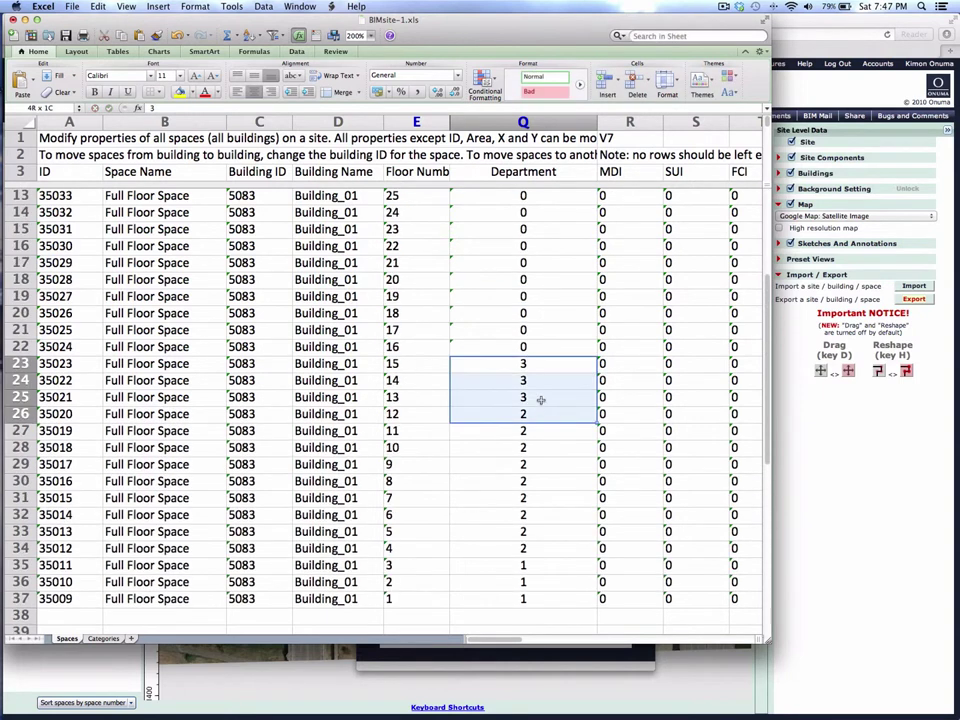
key("super+c")
- Paste department 3 into cells Q7 through Q22 to cover floors up to 31
left_click(522, 296)
key("super+v")
left_click(524, 250)
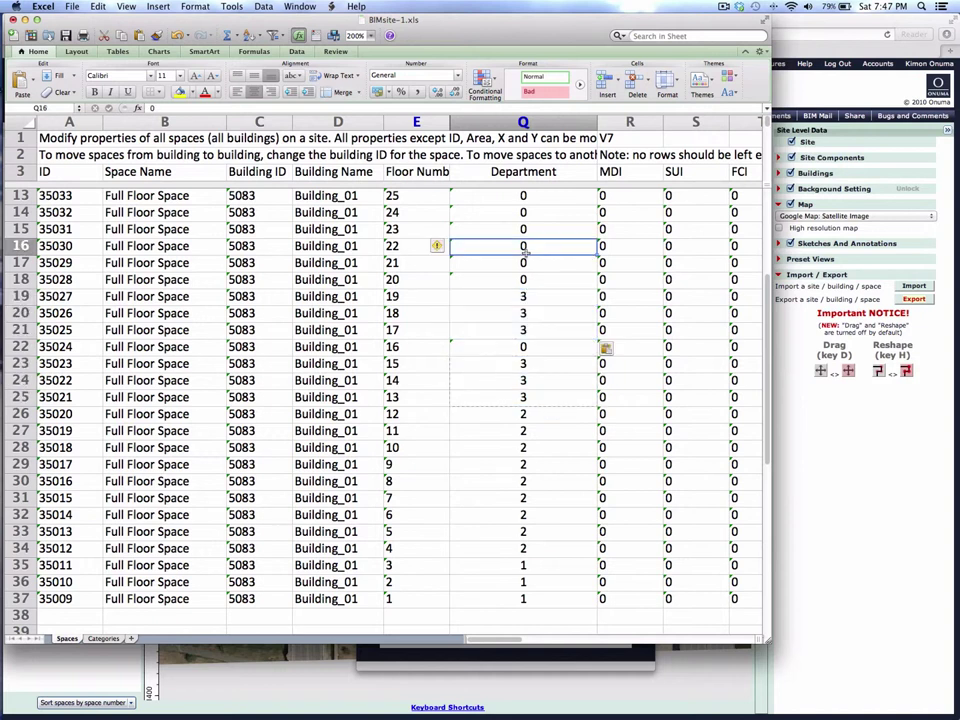
left_click(522, 346)
key("super+v")
left_click(526, 245)
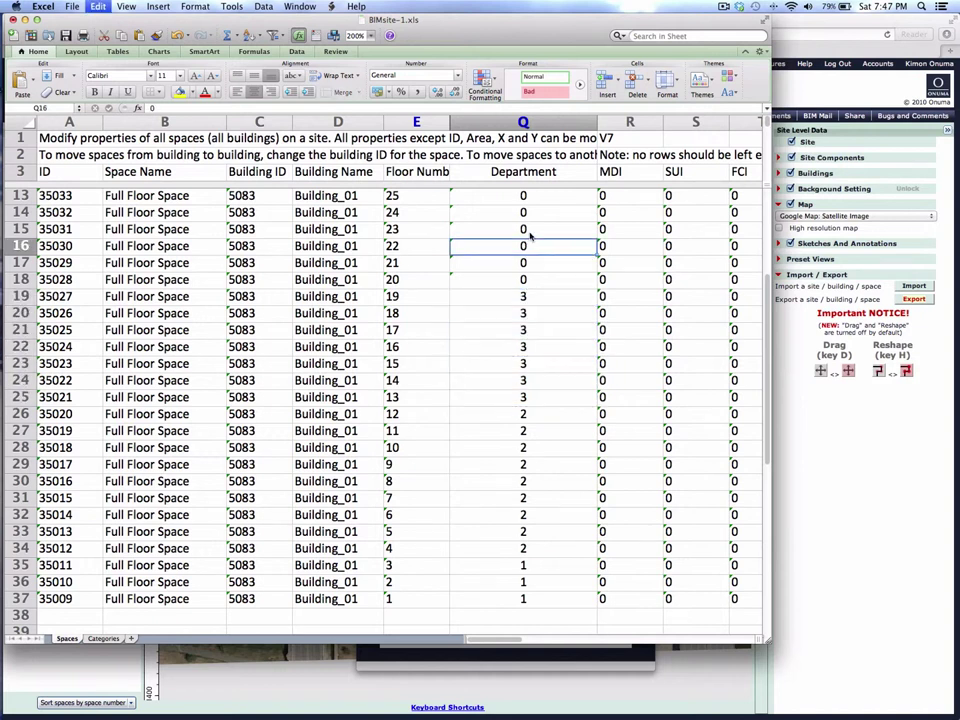
key("super+v")
scroll(530, 240, "up", 3)
left_click(533, 246)
key("super+v")
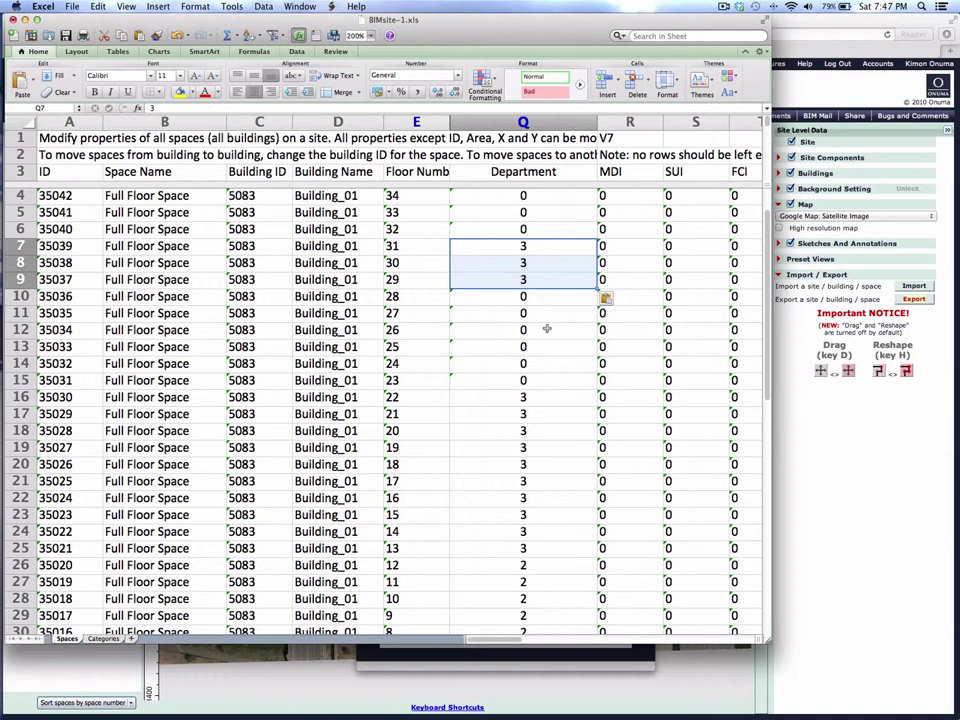
left_click(531, 296)
key("super+v")
left_click(532, 346)
key("super+v")
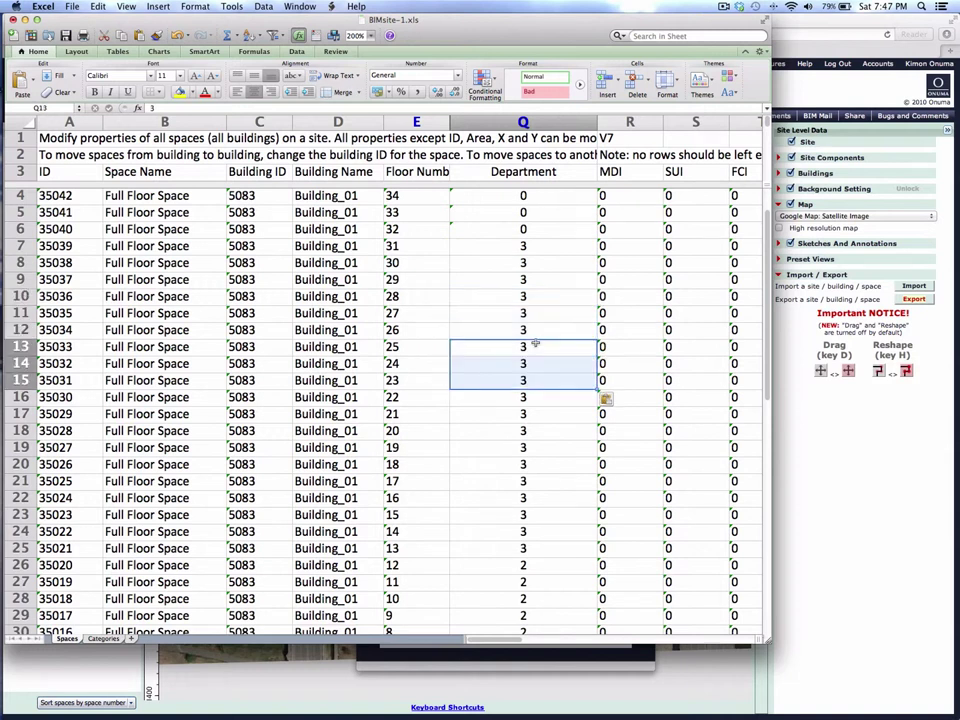
scroll(535, 343, "down", 3)
scroll(535, 340, "up", 5)
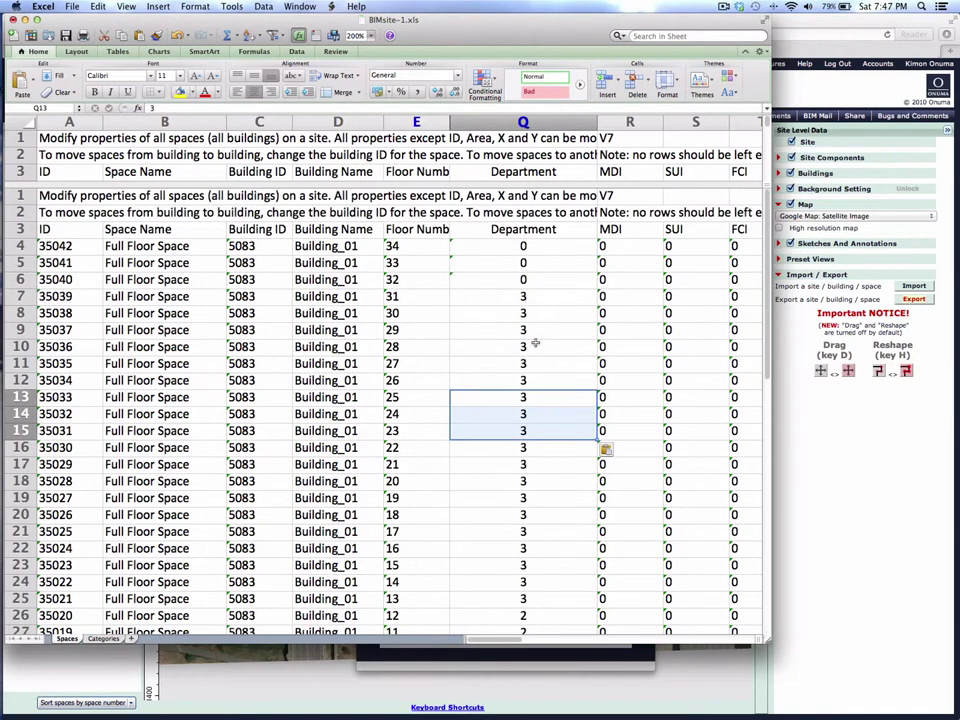
- Enter department 4 for the top floors 32–34 starting at cell Q4
left_click(522, 245)
type("4")
key("Return")
type("4")
key("Return")
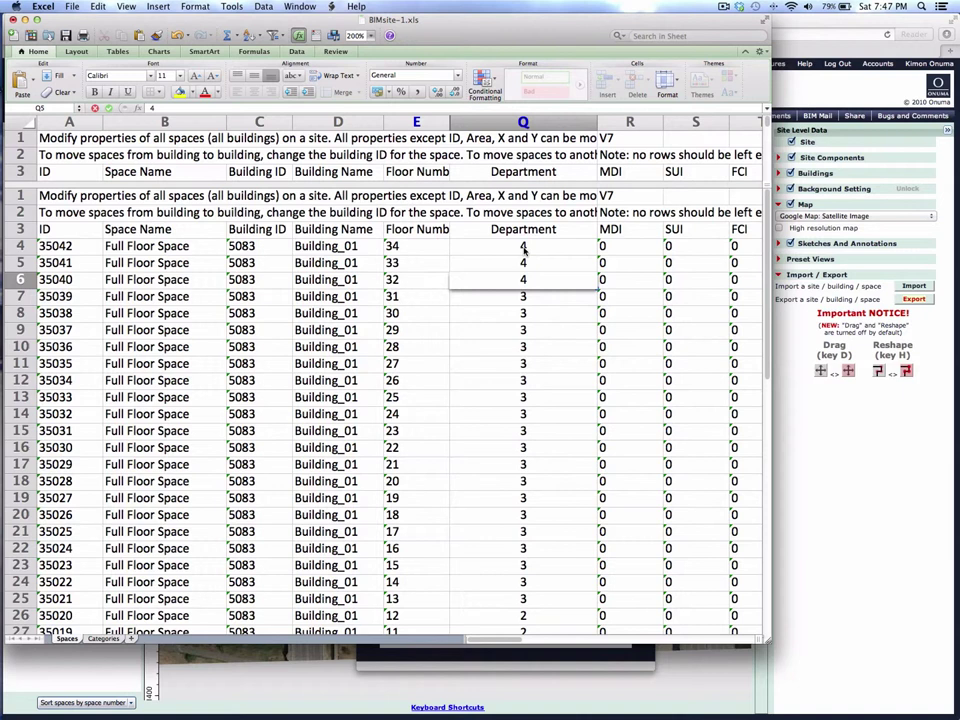
type("4")
key("Return")
key("Return")
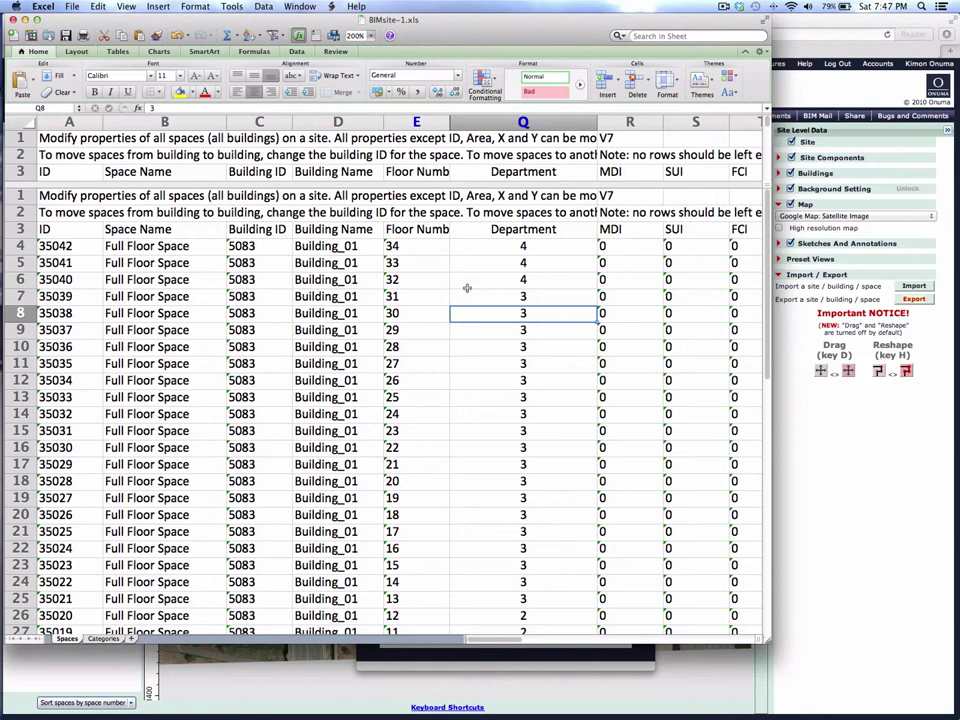
- Return to ONUMA and show the Importer's option descriptions in an enlarged window
left_click(838, 462)
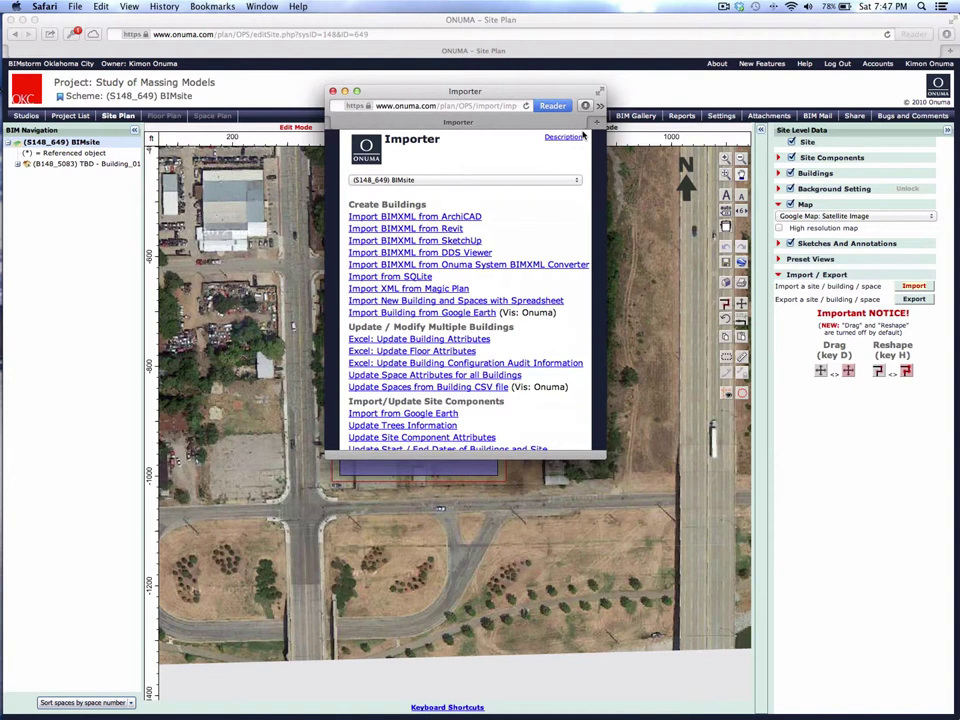
left_click(563, 137)
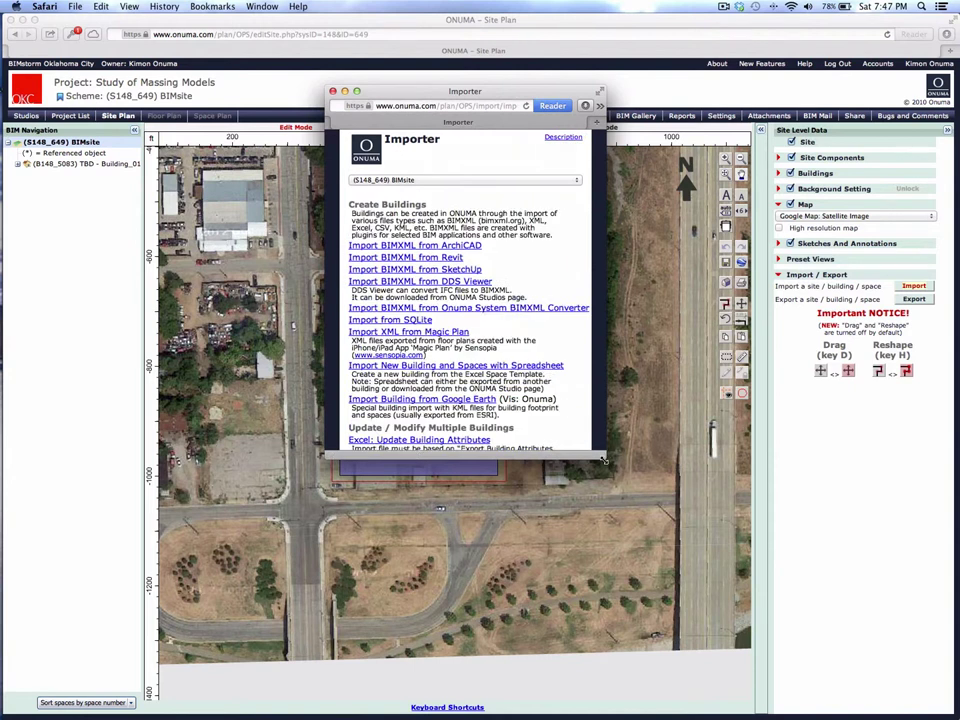
left_click_drag(604, 459, 631, 662)
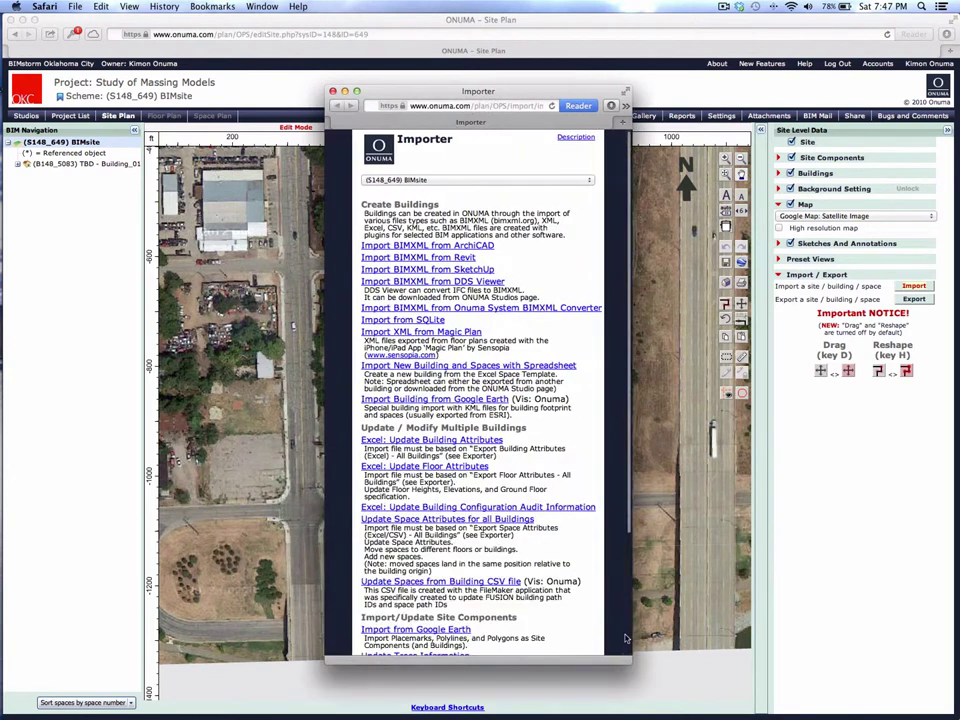
- Import BIMsite-1.xls from Downloads to update the 34 spaces' attributes, then proceed and close
left_click(462, 520)
scroll(460, 450, "down", 4)
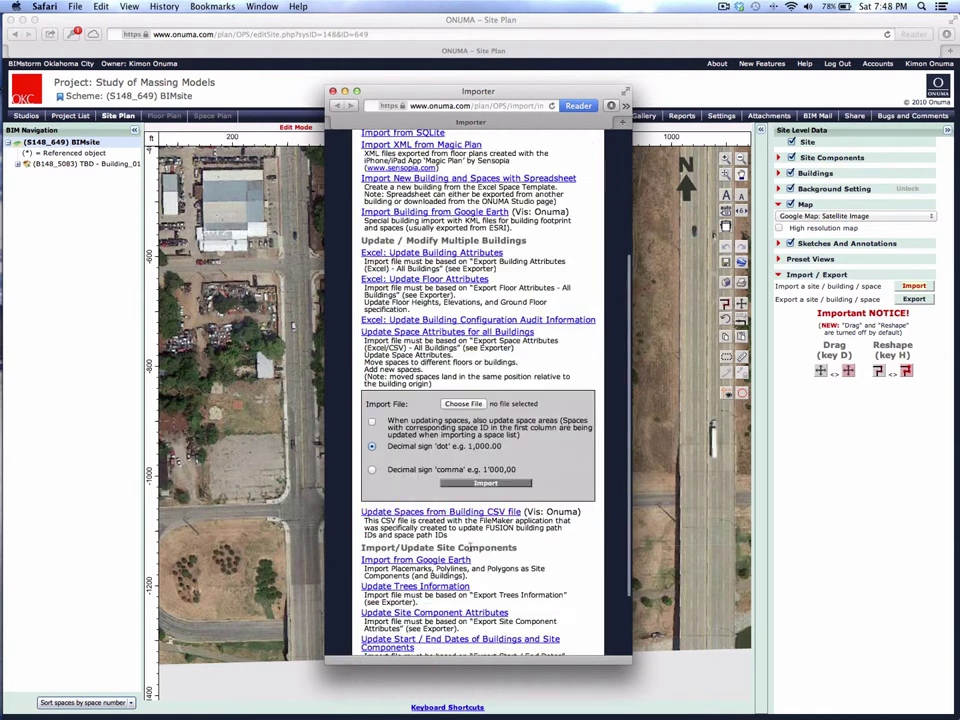
left_click(462, 404)
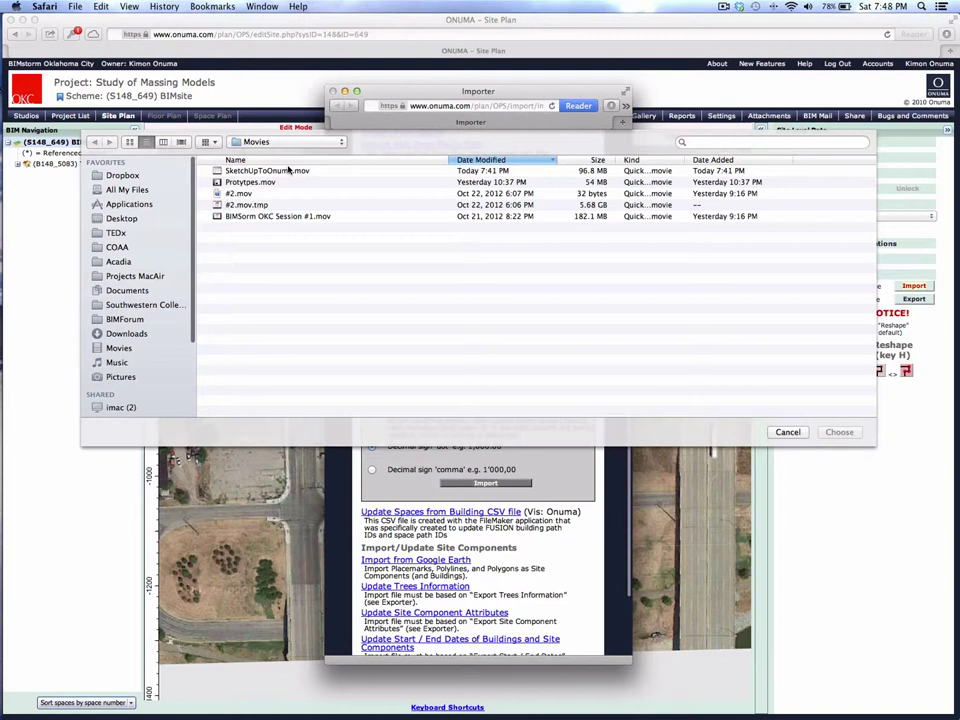
left_click(126, 333)
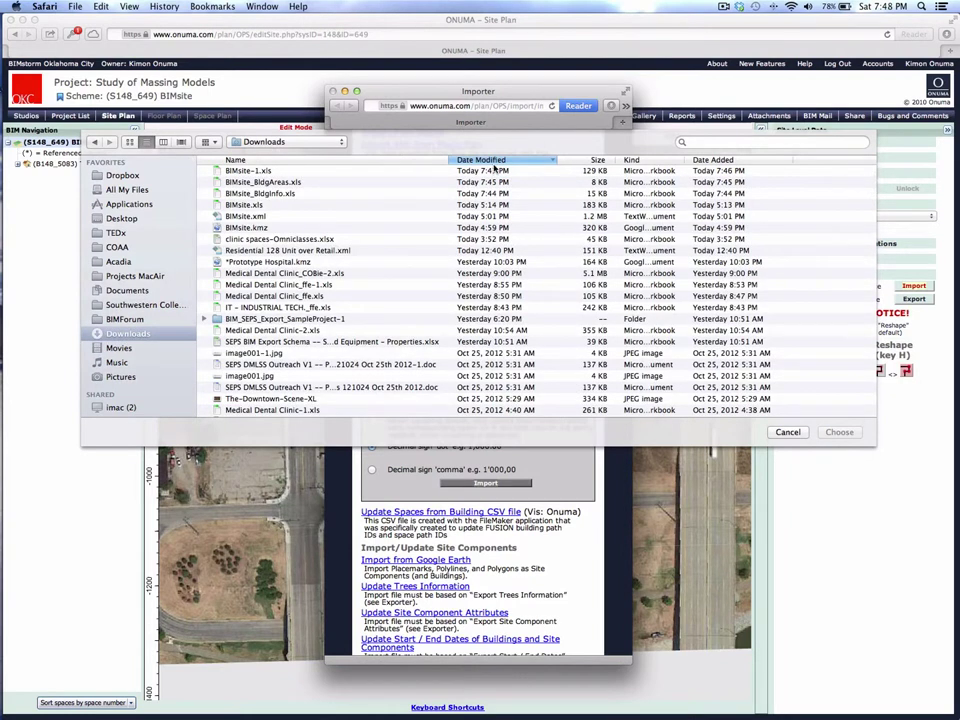
left_click(268, 171)
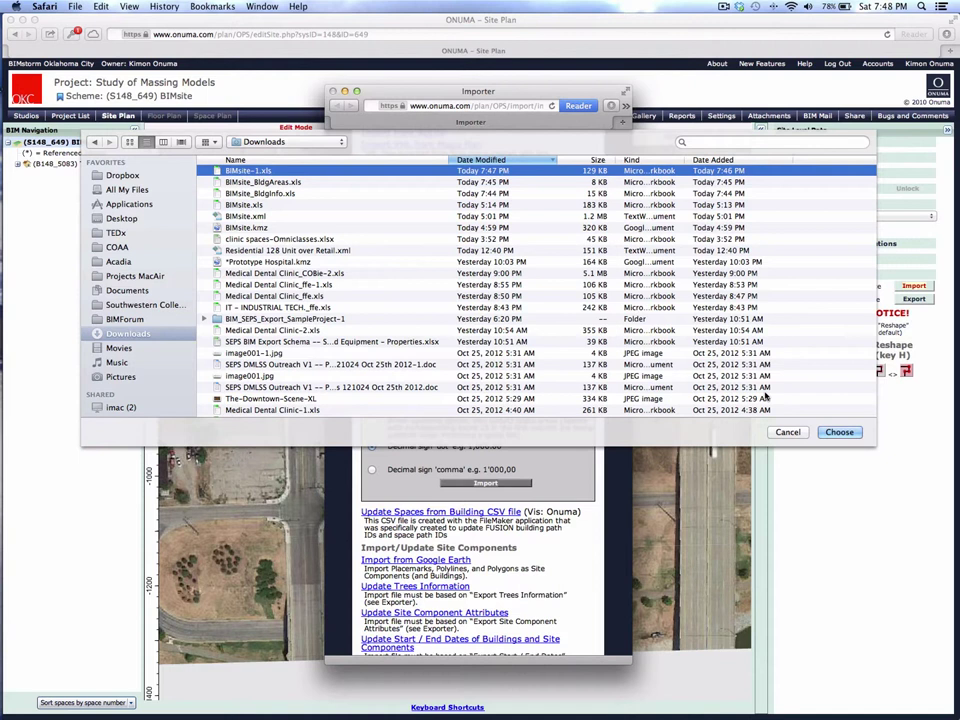
left_click(839, 432)
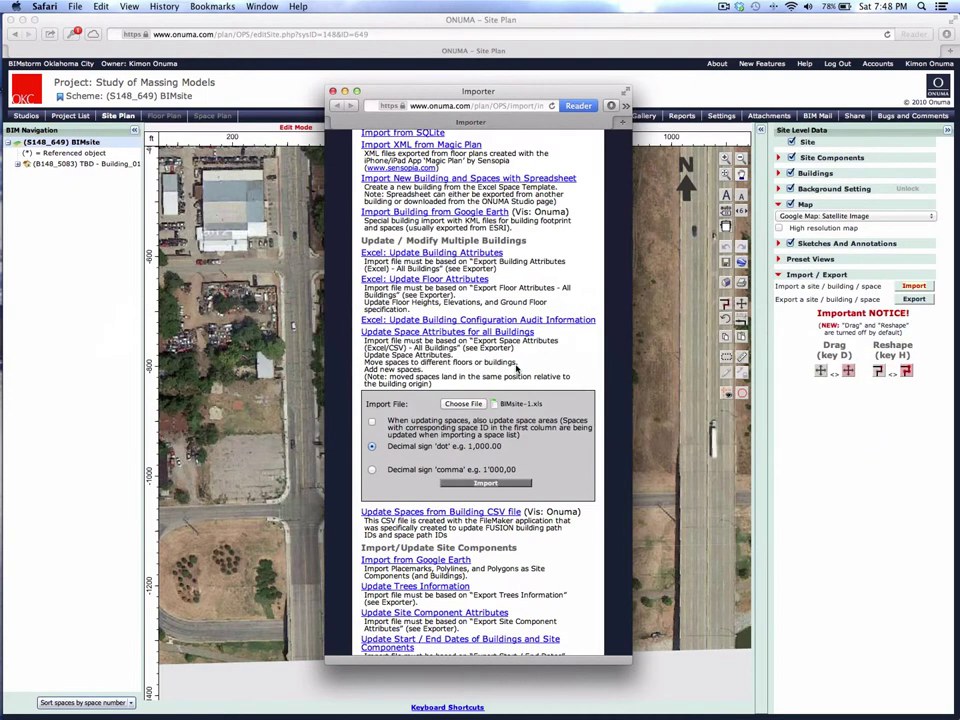
left_click(484, 484)
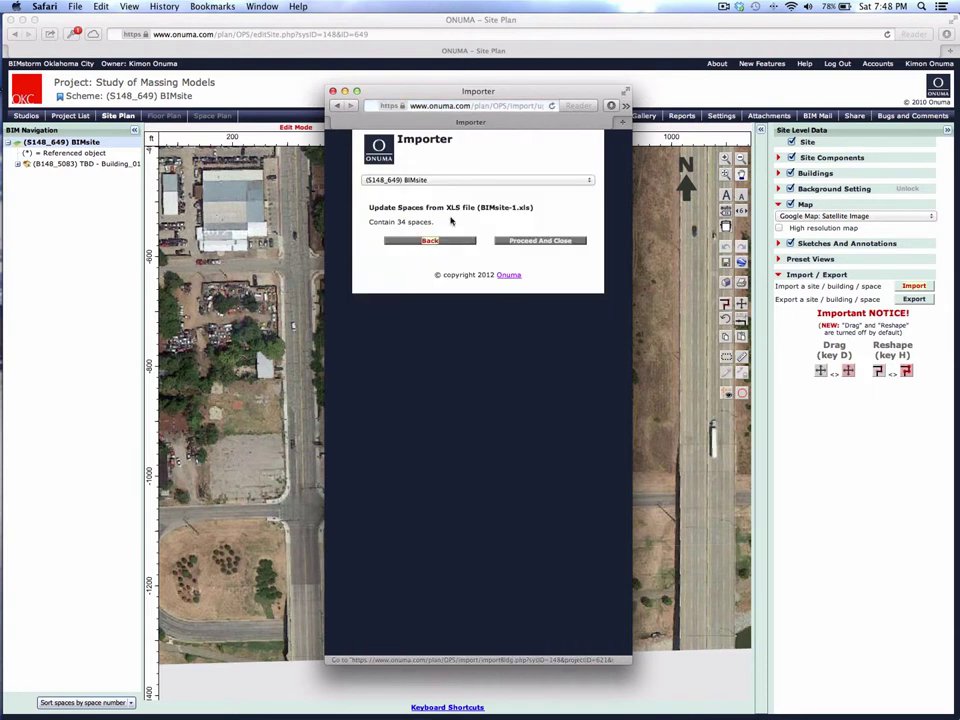
left_click(548, 241)
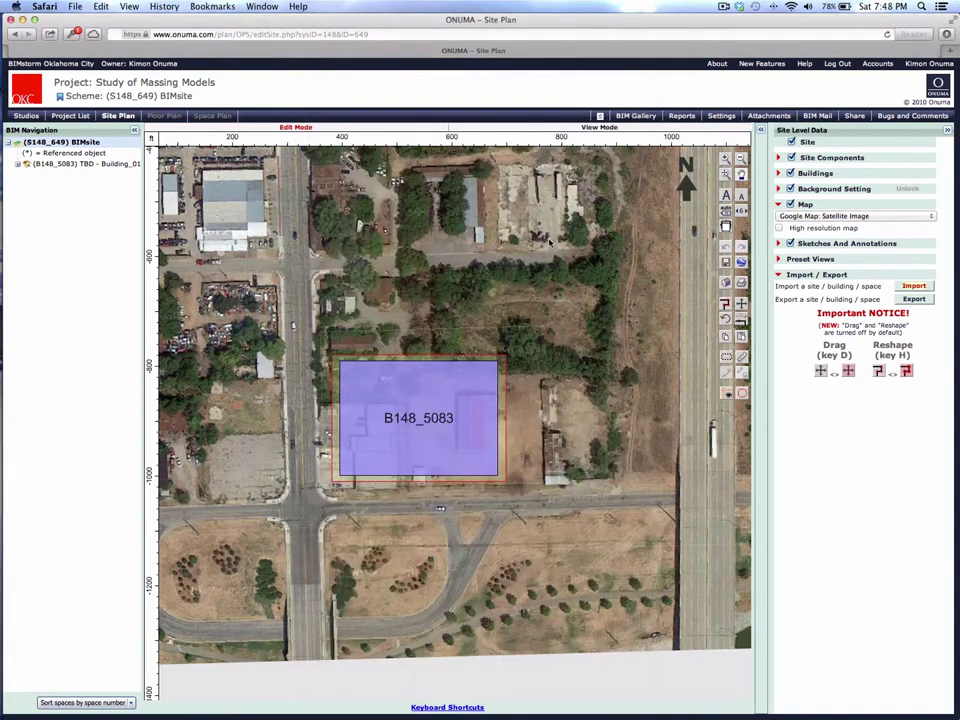
- Open the 3D View, frame the tower Building_01, and switch Objects to Space Volume
left_click(741, 283)
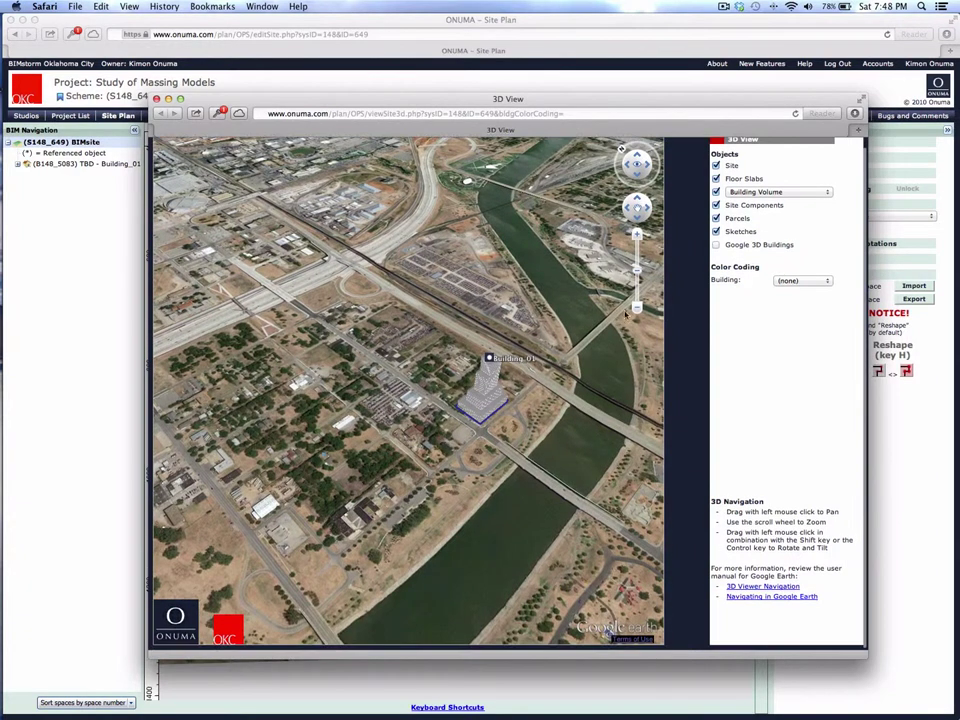
scroll(407, 381, "up", 5)
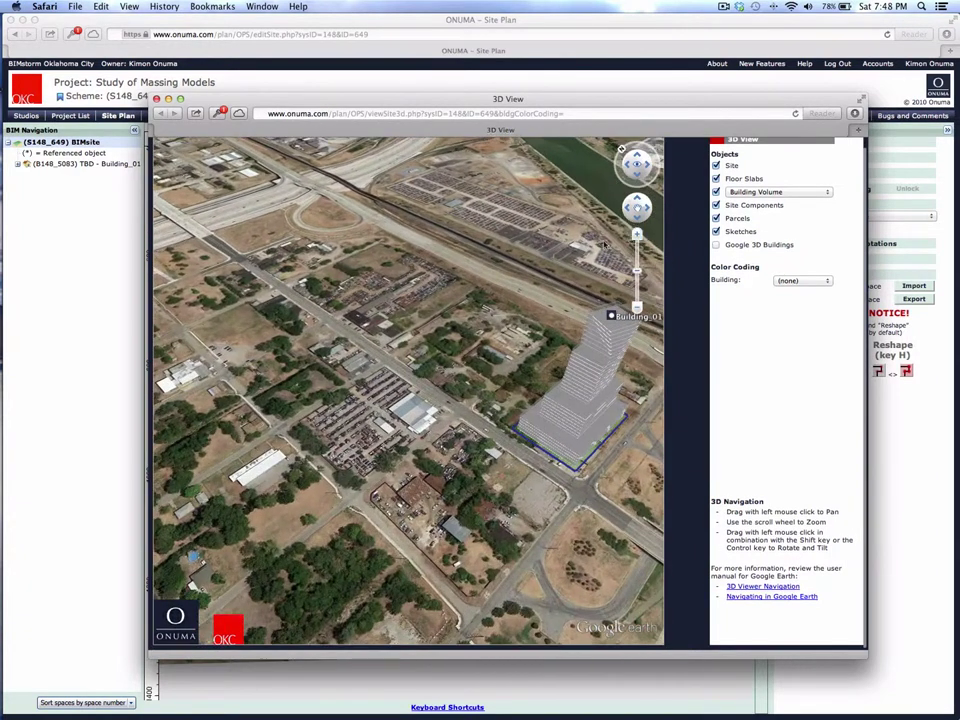
left_click_drag(602, 241, 412, 246)
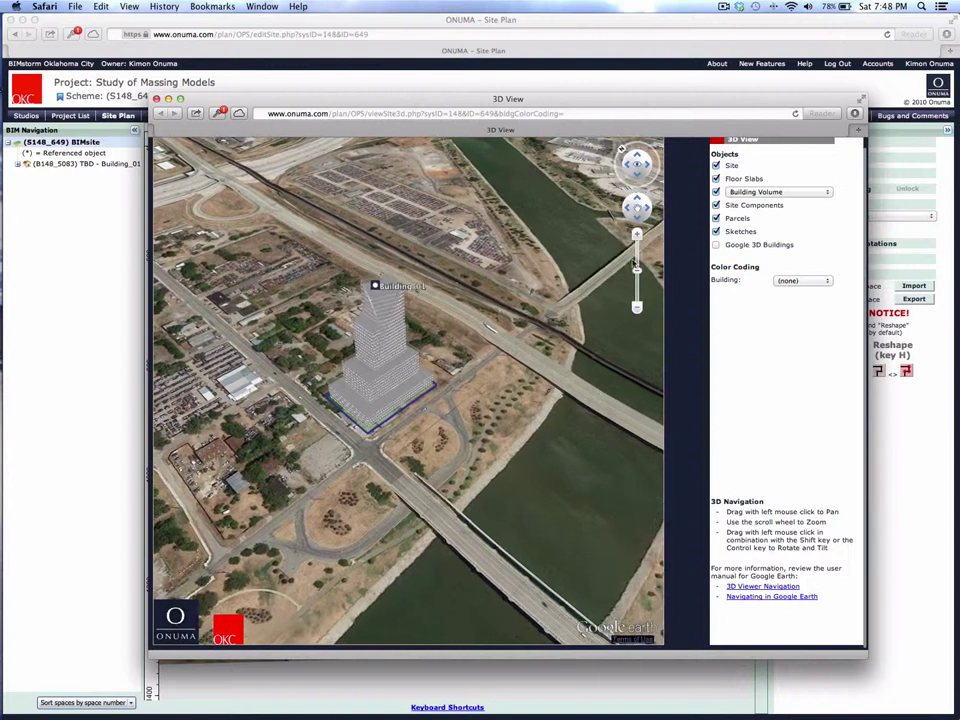
left_click(637, 270)
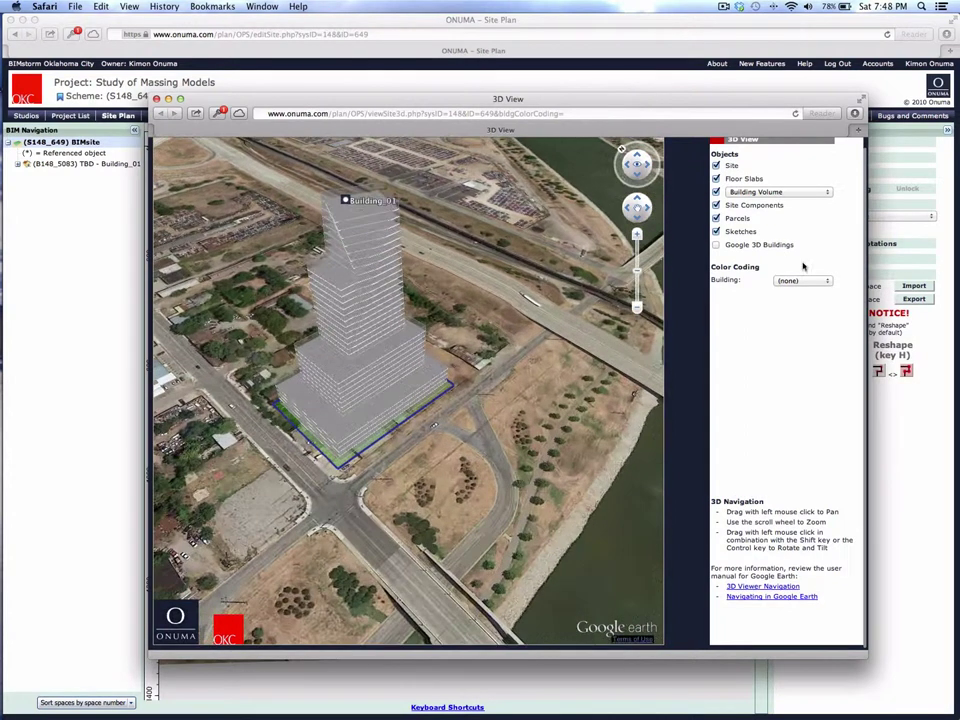
left_click(753, 193)
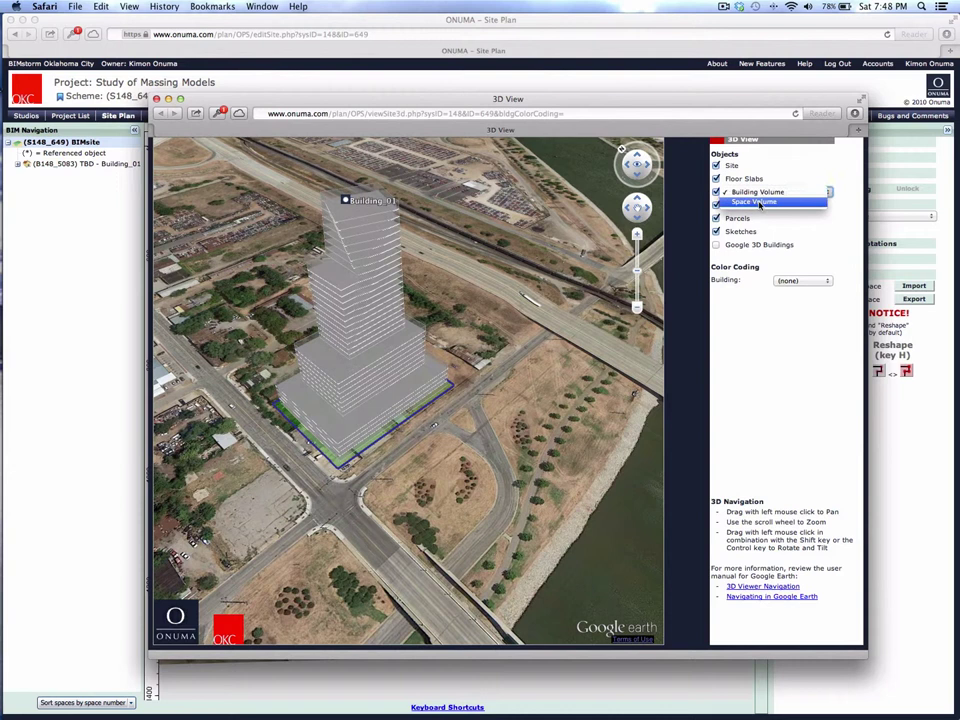
left_click(760, 204)
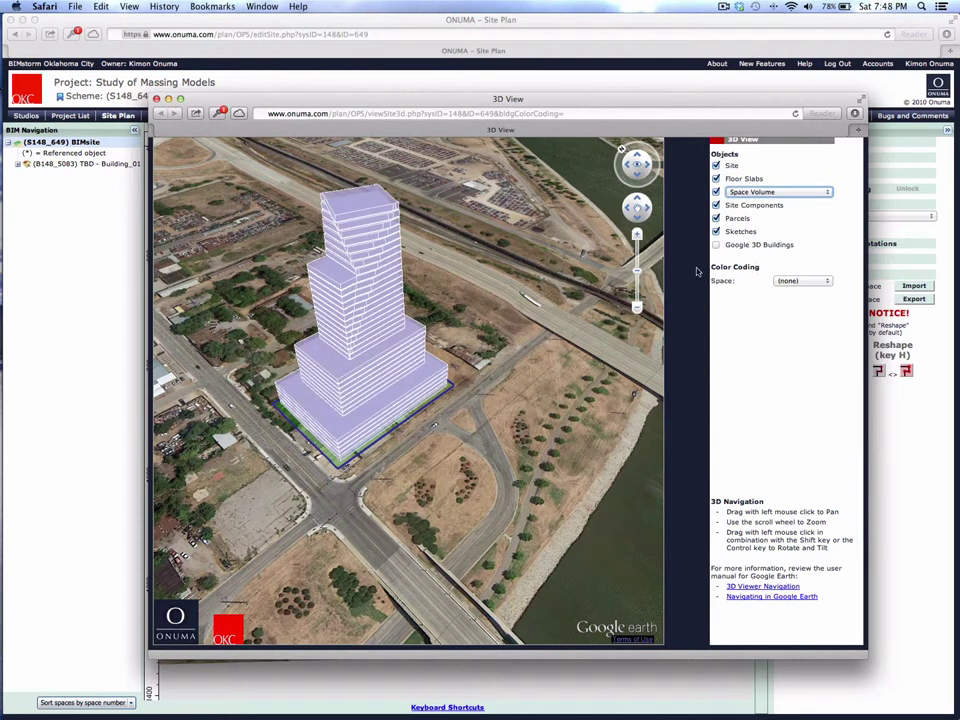
- Colour-code the spaces by Departments and inspect one floor's details balloon before closing it
left_click(801, 281)
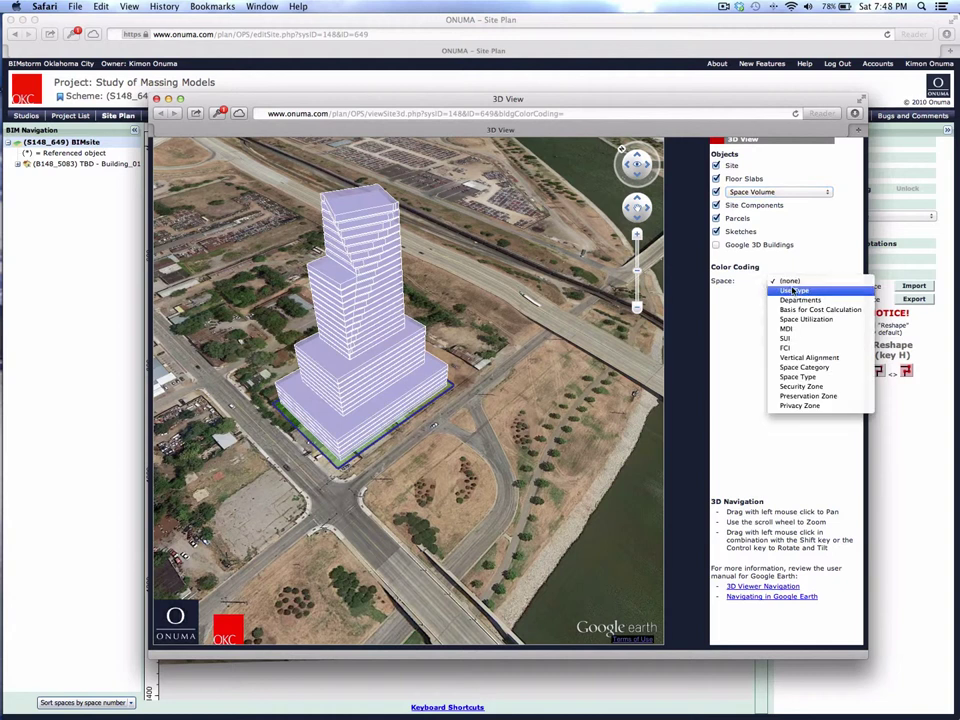
left_click(800, 300)
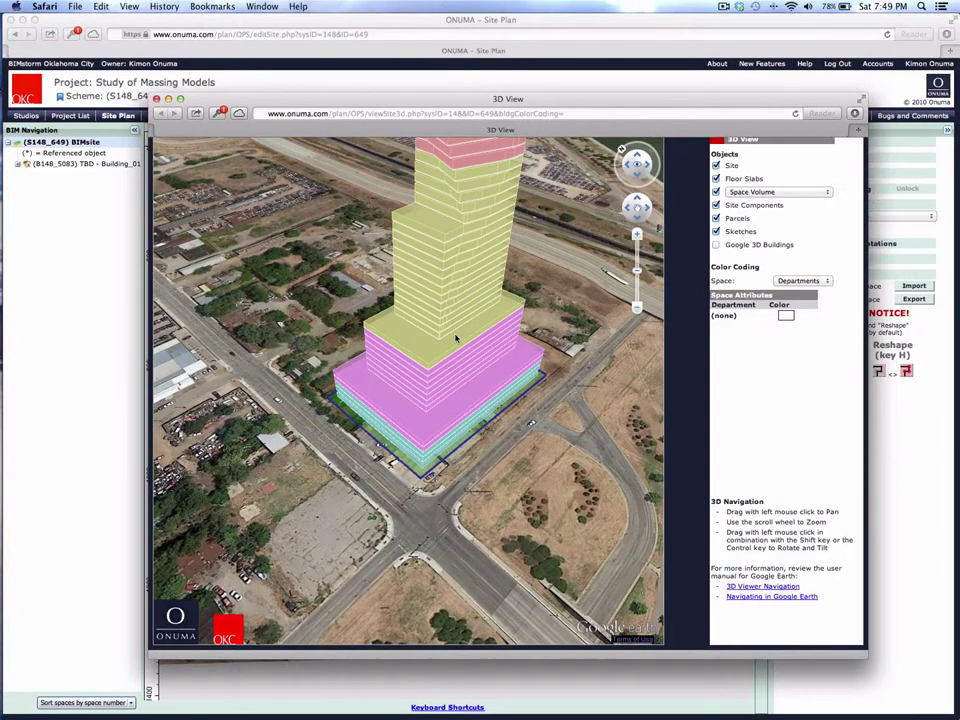
left_click(455, 338)
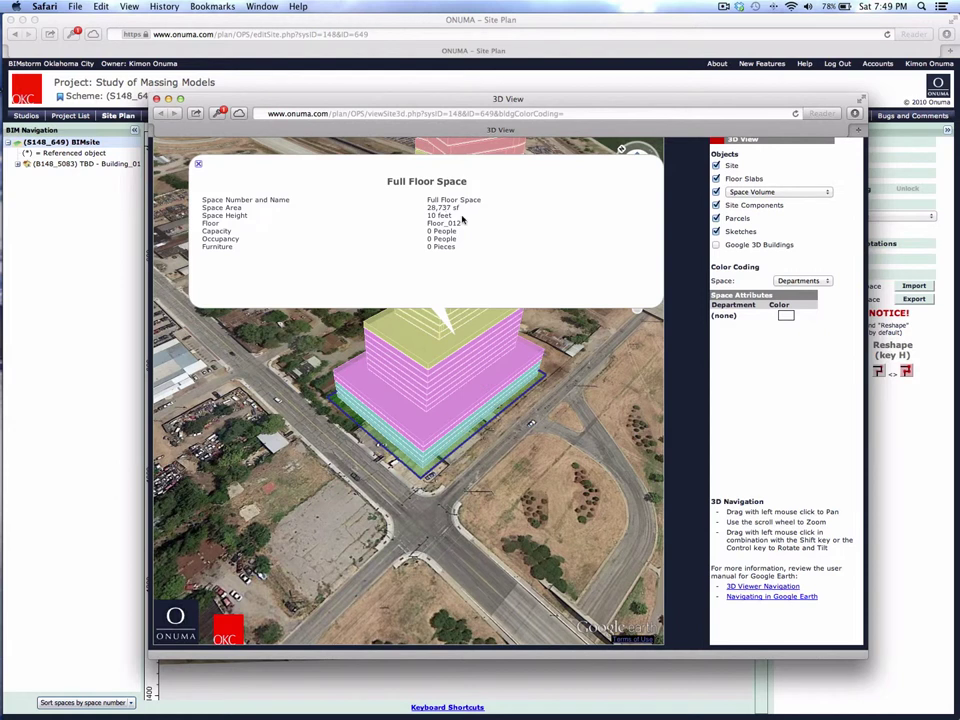
left_click(198, 163)
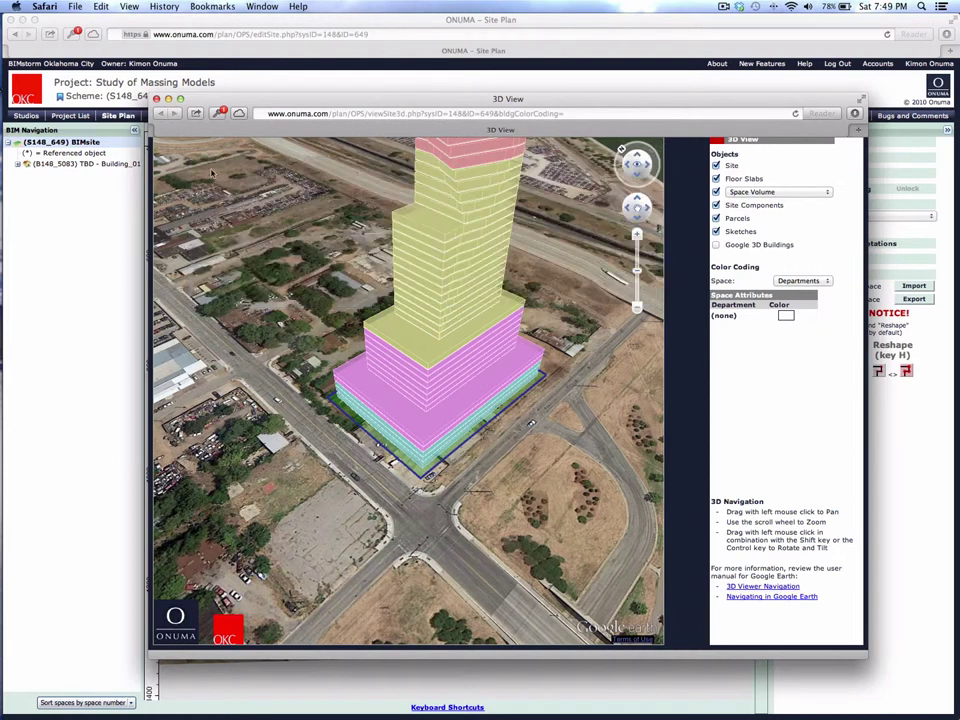
- Reframe the whole tower, move the 3D View window aside and bring the site plan forward
left_click_drag(489, 208, 490, 305)
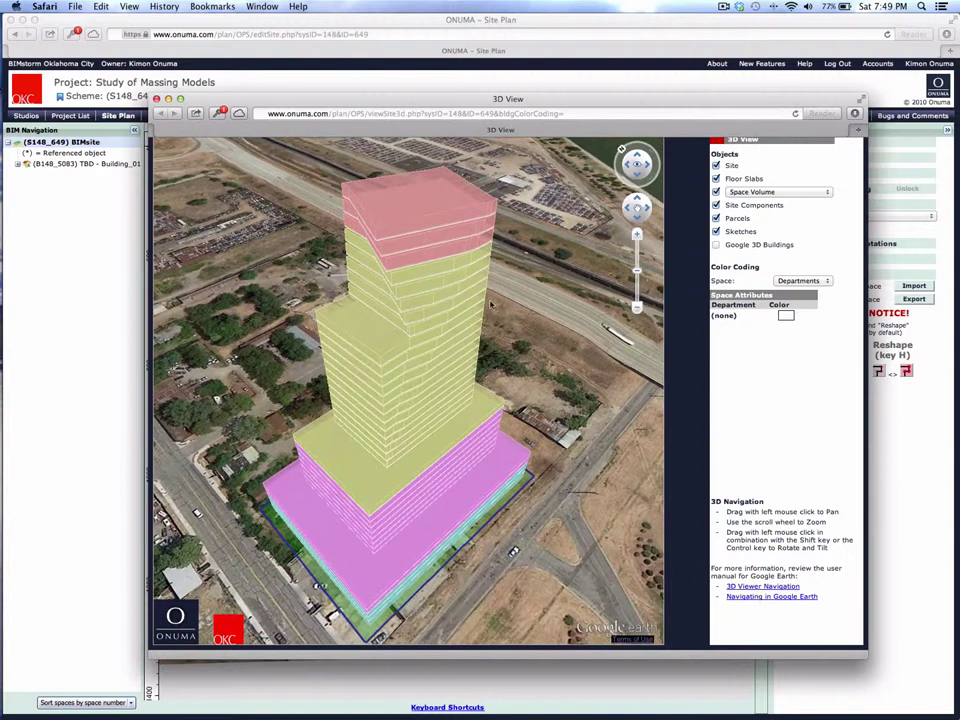
left_click_drag(458, 113, 413, 195)
left_click(712, 118)
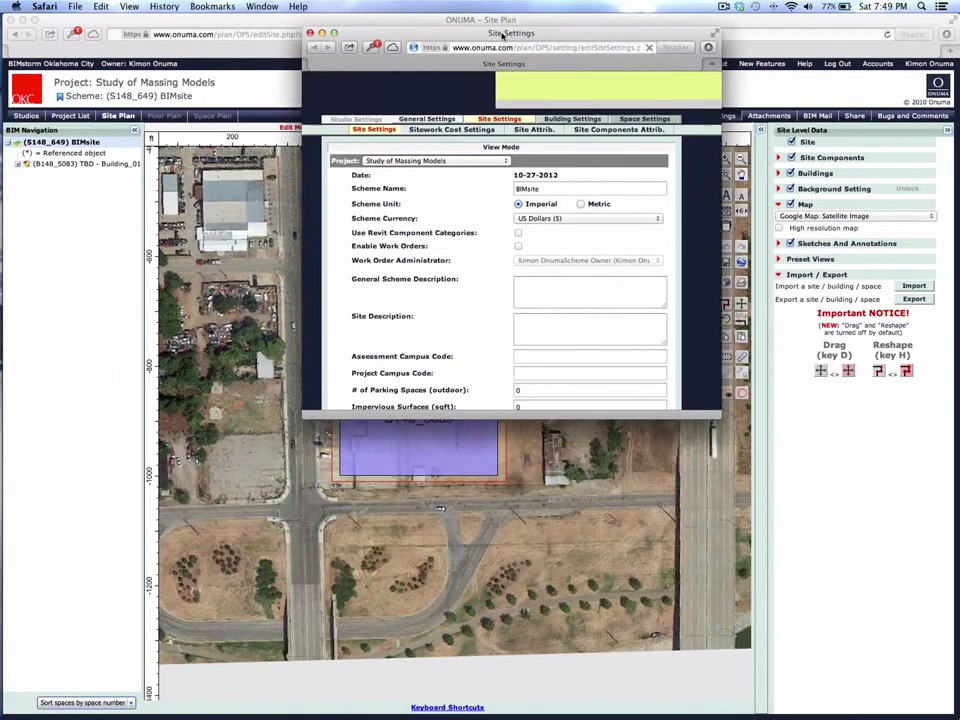
- In Department Settings, name departments 1–4 Commercial, Office, Residential and Hotel
left_click(430, 120)
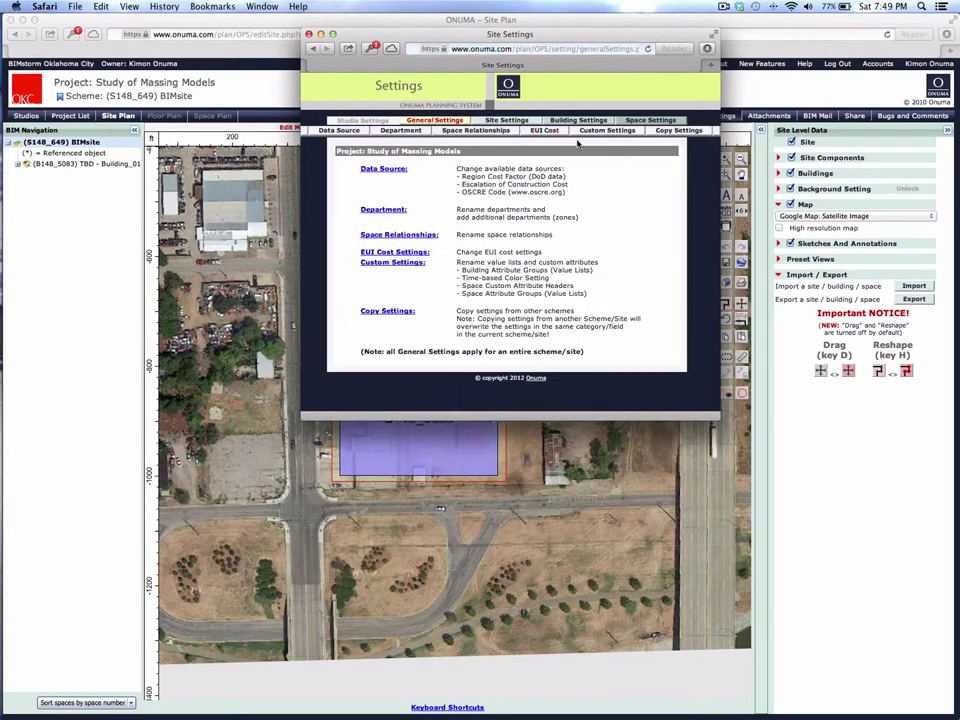
left_click(384, 131)
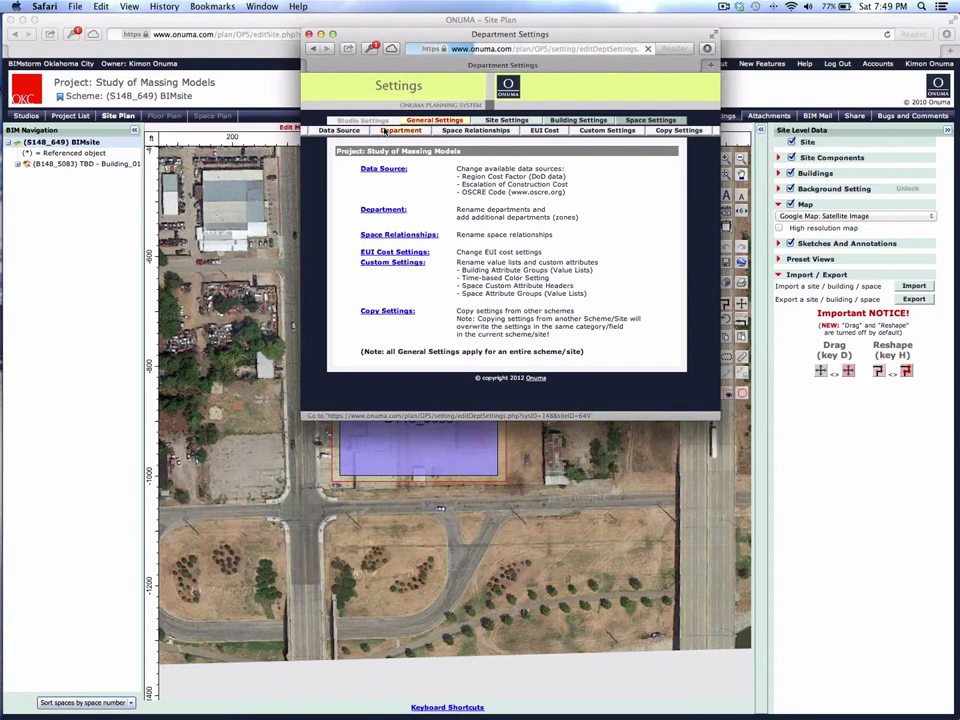
left_click(442, 172)
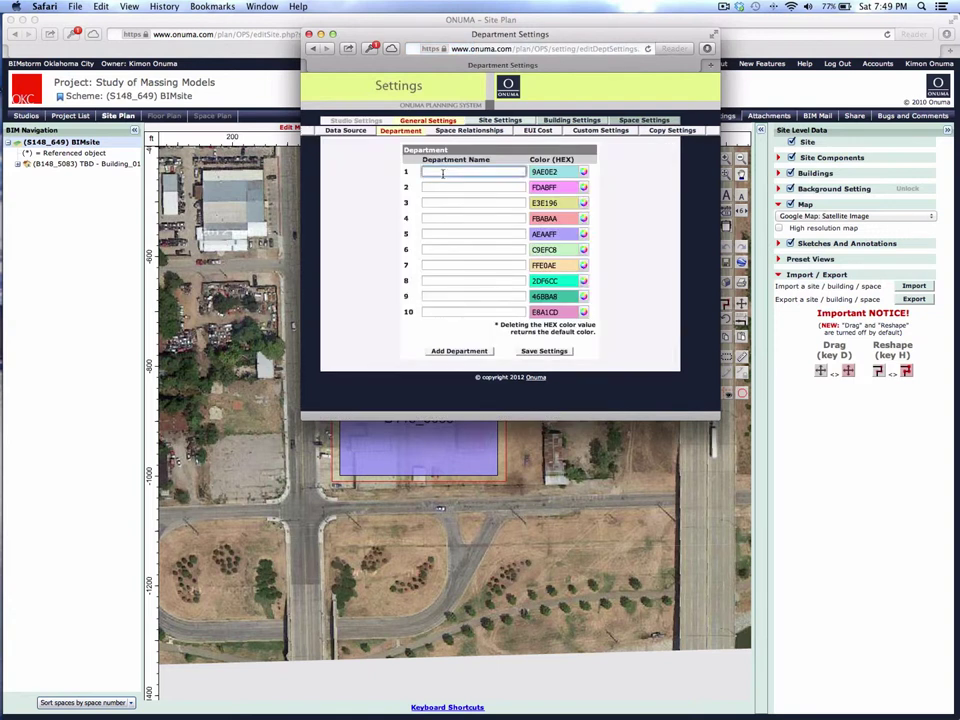
type("Commercial")
key("Tab")
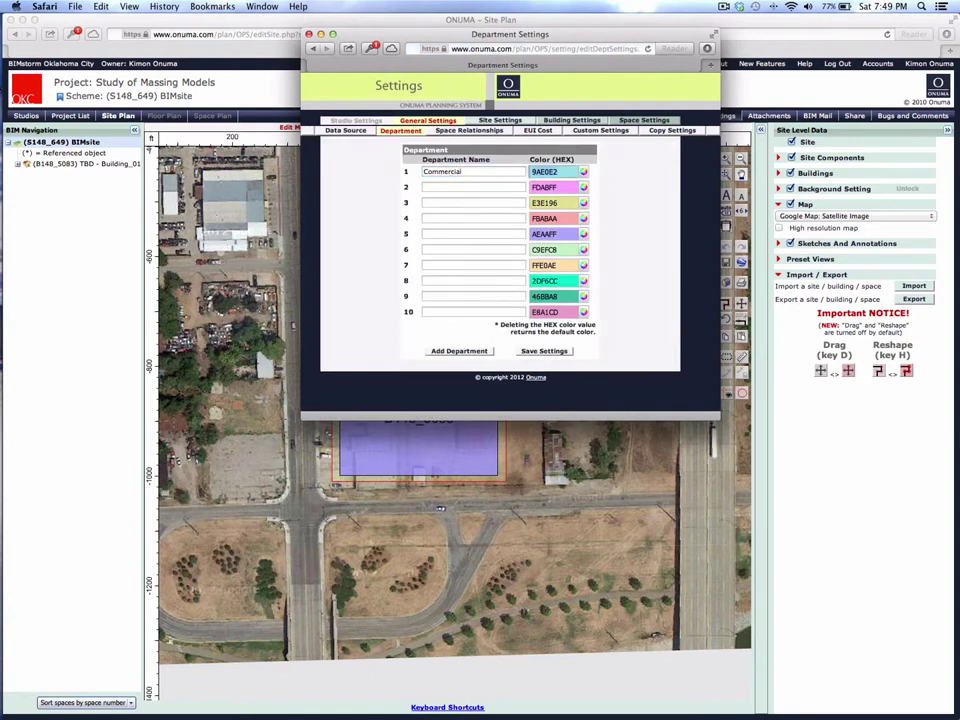
left_click(447, 186)
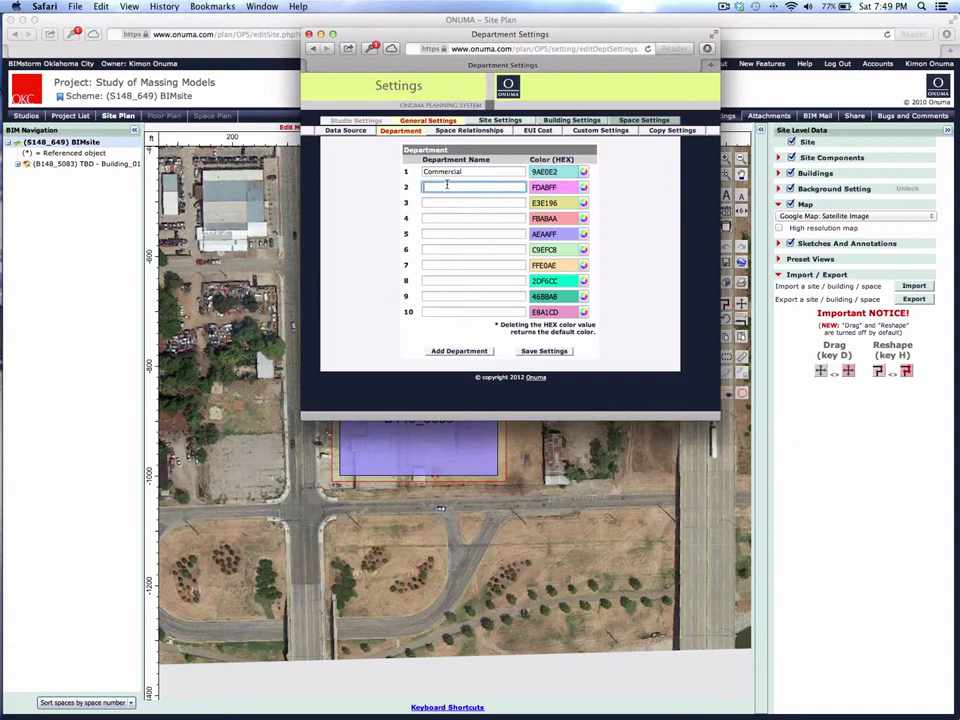
key("Tab")
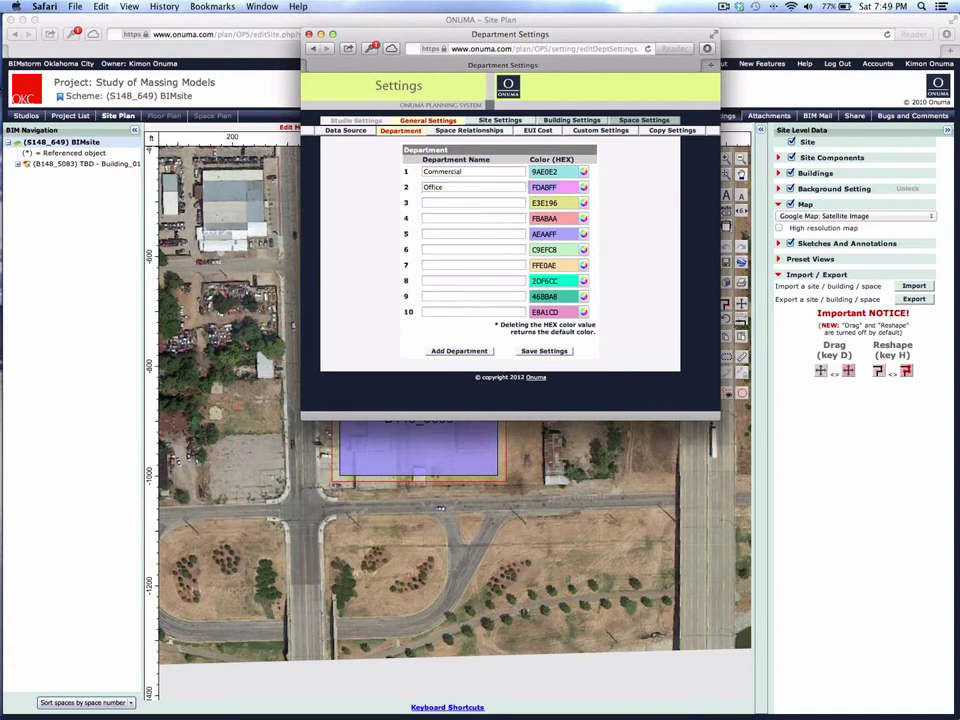
left_click(443, 201)
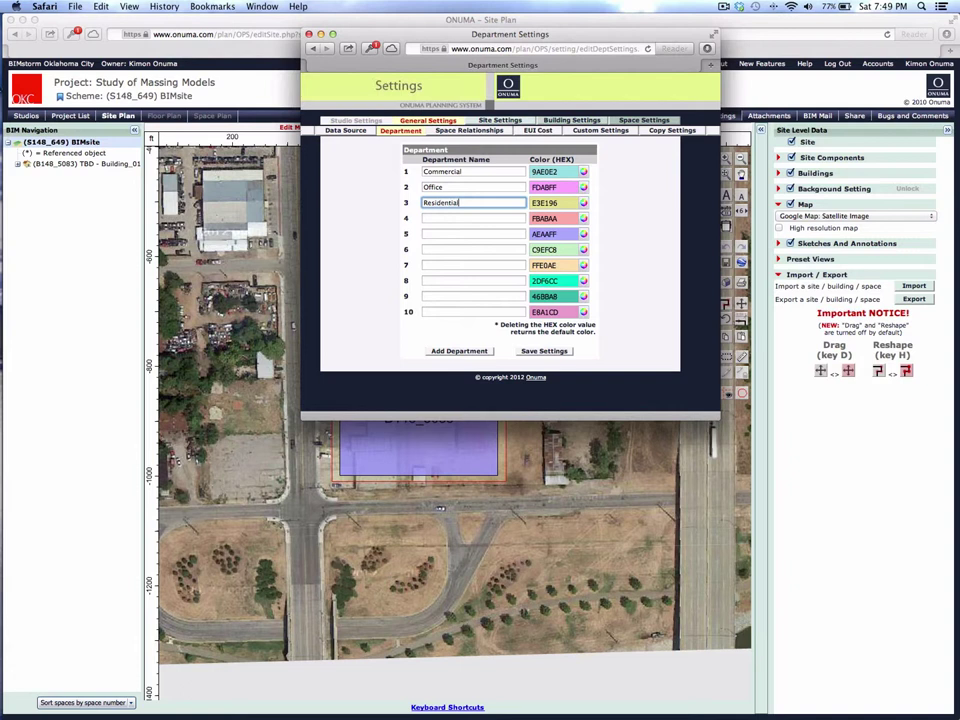
key("Tab")
left_click(430, 217)
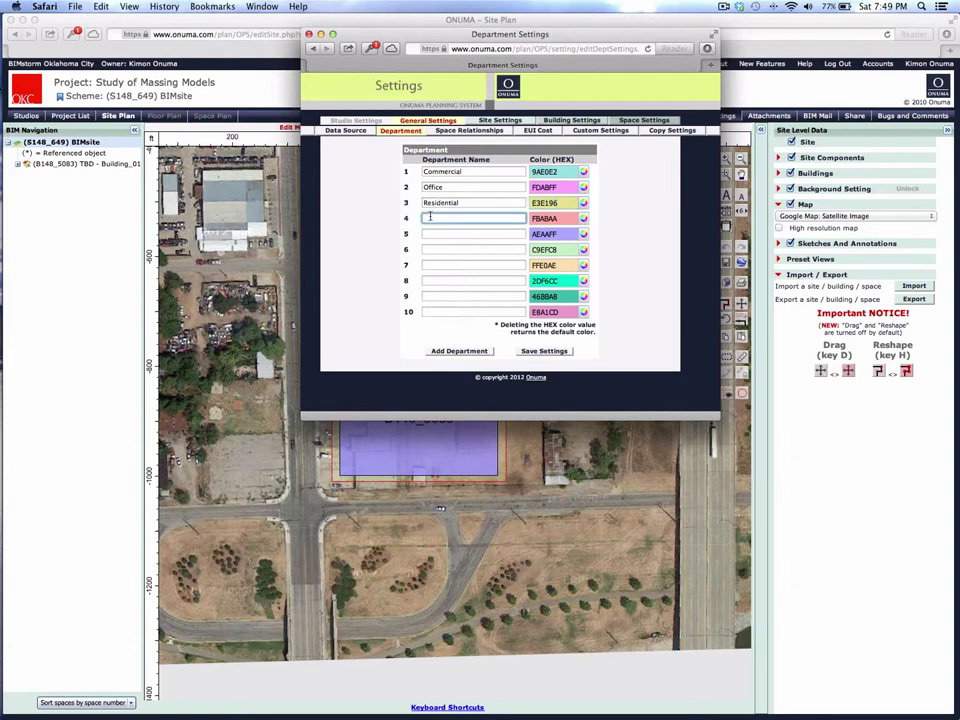
type("Hotel")
key("Tab")
- Name the remaining departments 5 through 9 by their numbers, moving on to the tenth
left_click(437, 229)
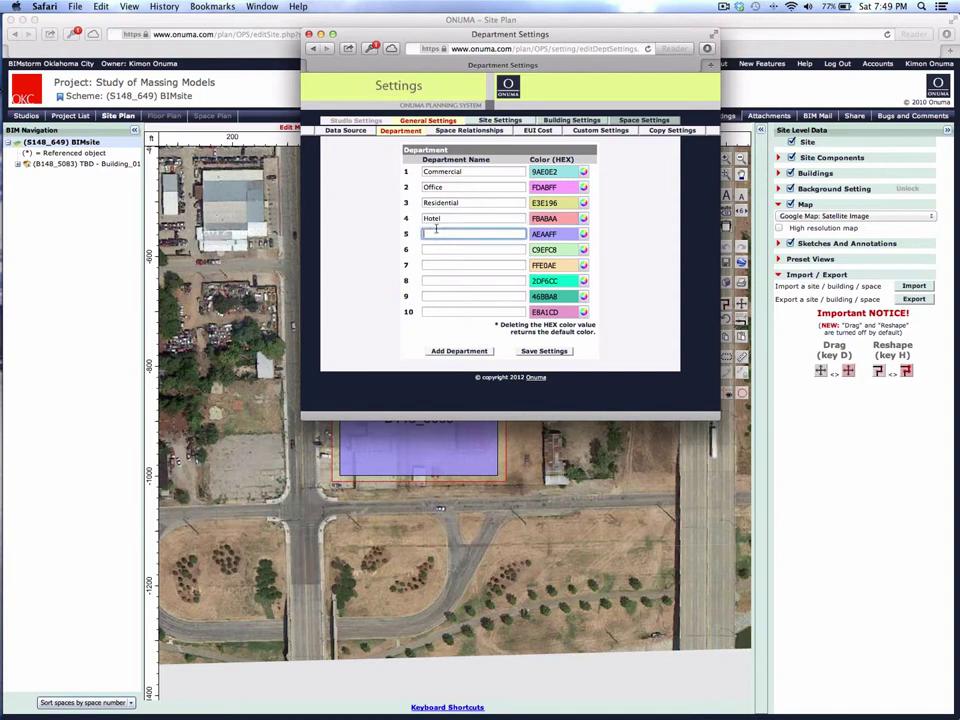
type("5")
left_click(436, 250)
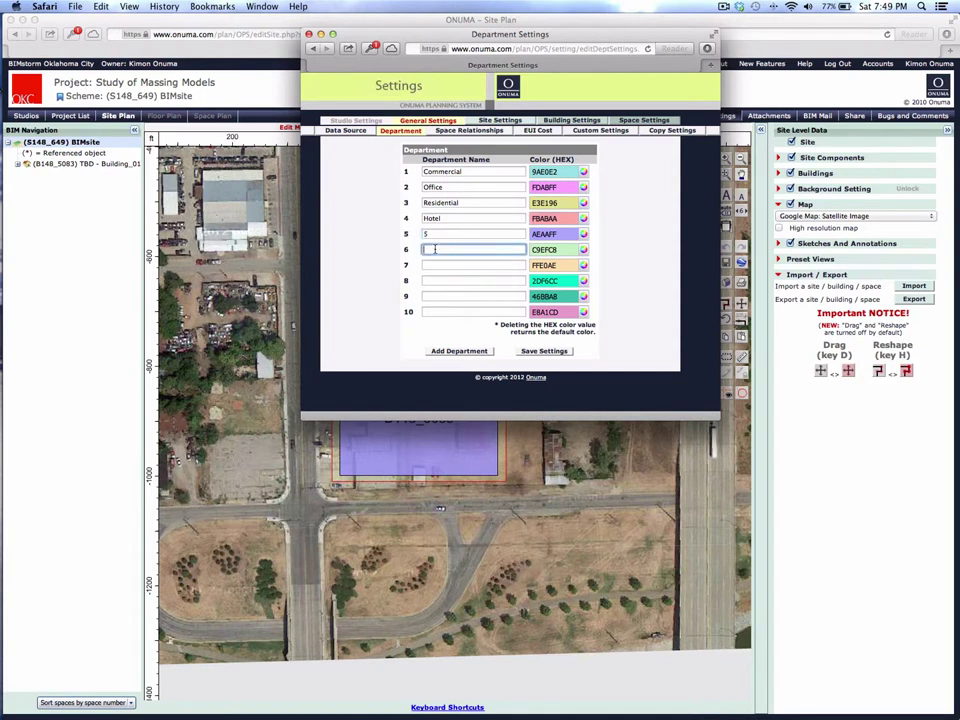
type("6")
left_click(440, 265)
type("7")
left_click(445, 281)
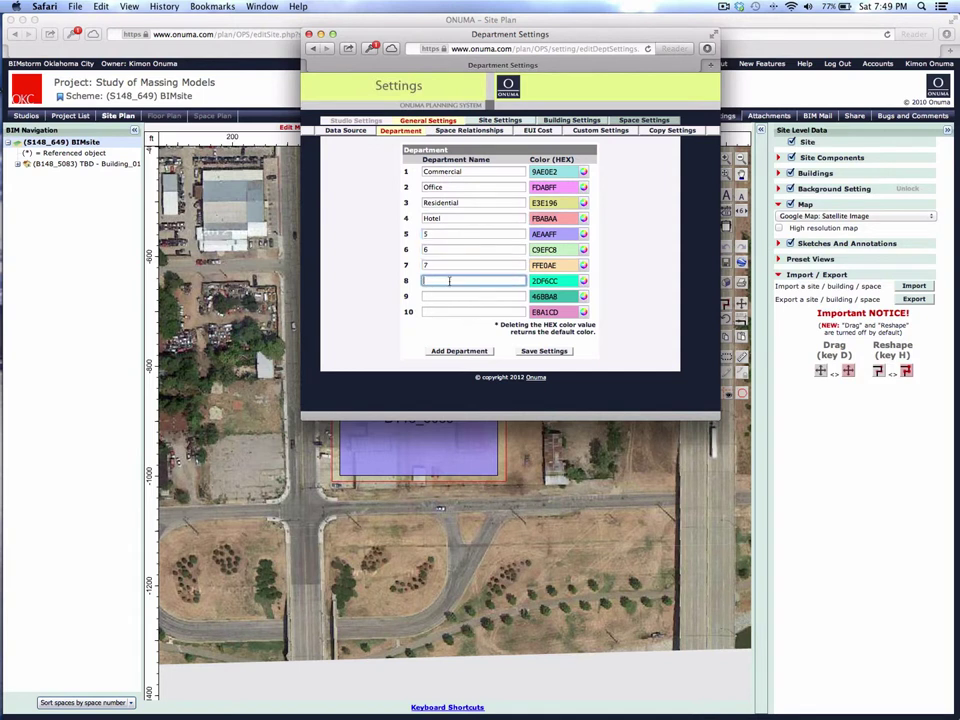
type("8")
left_click(451, 296)
type("9")
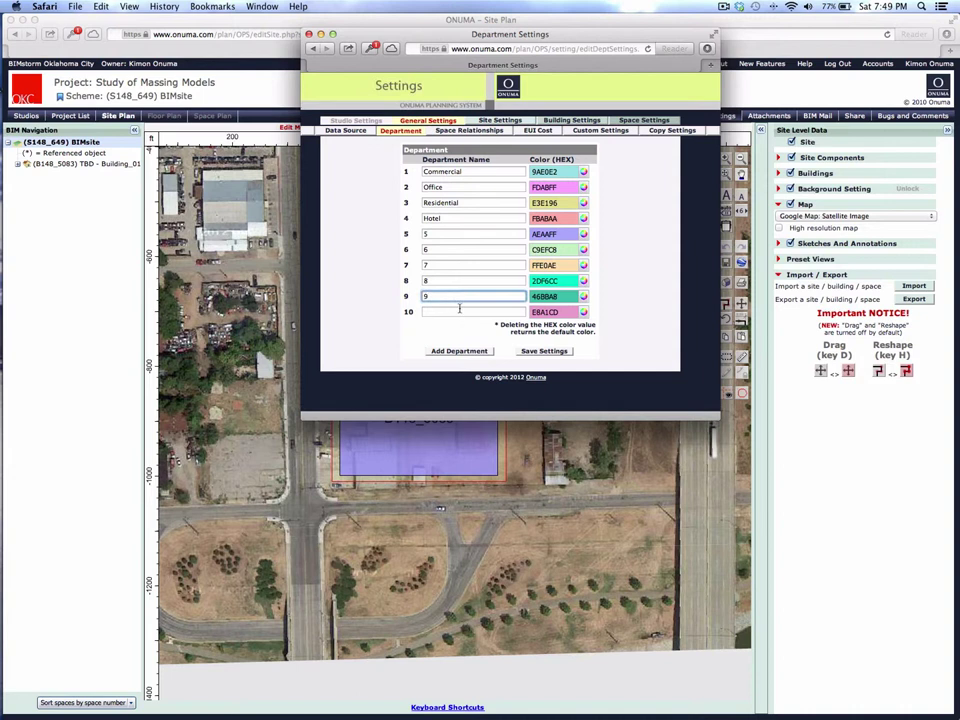
left_click(459, 311)
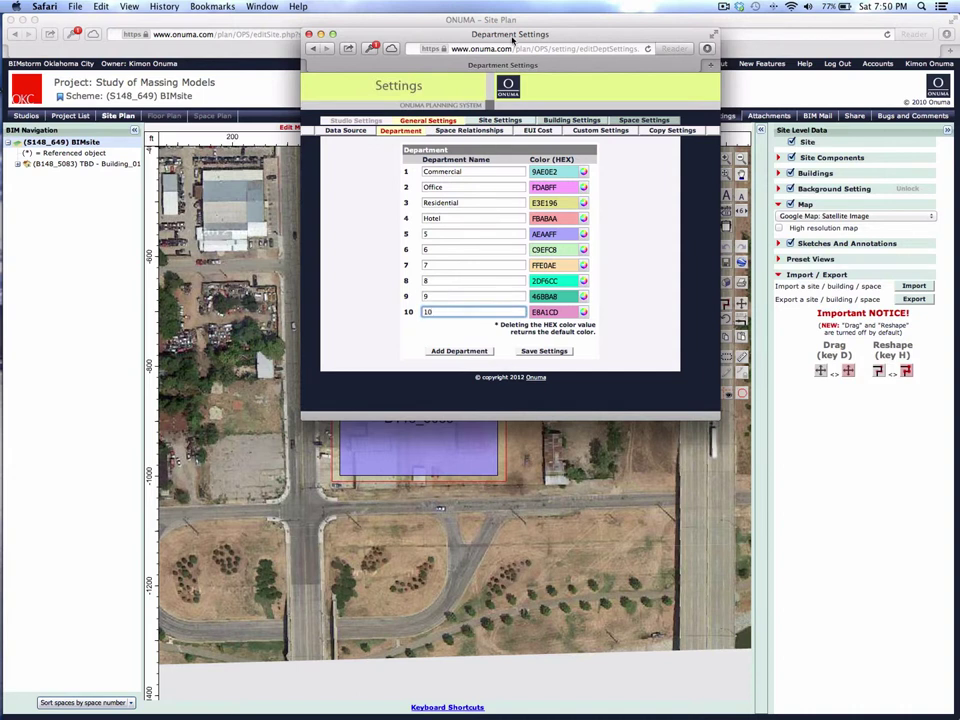
- Save the department names and colours, then bring the Site Plan with B148_5083 forward
left_click_drag(386, 34, 609, 100)
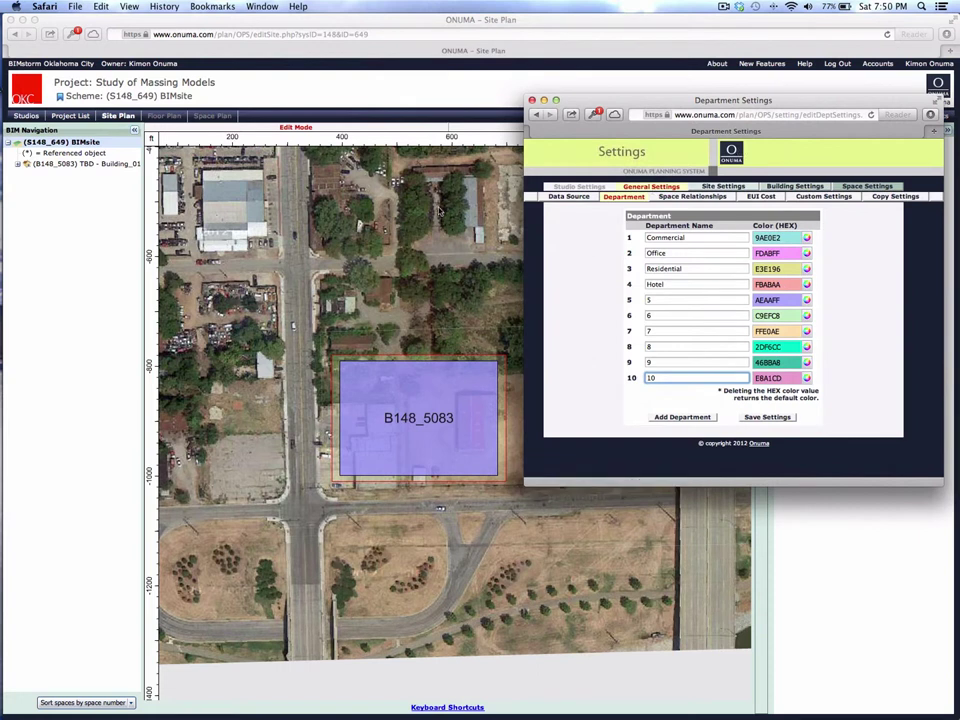
left_click(765, 416)
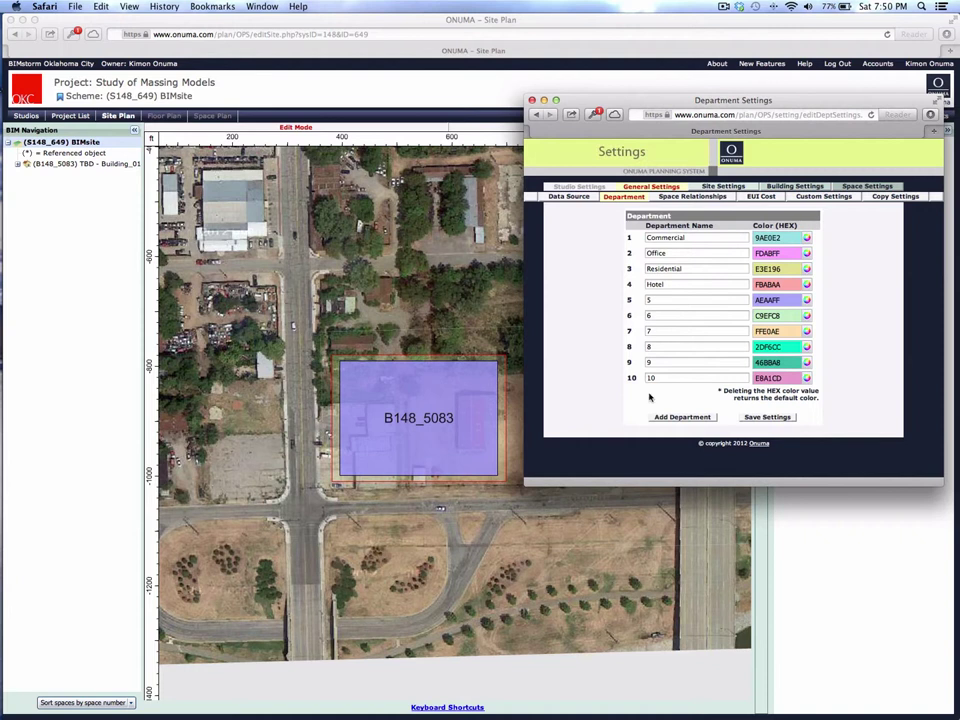
left_click(488, 343)
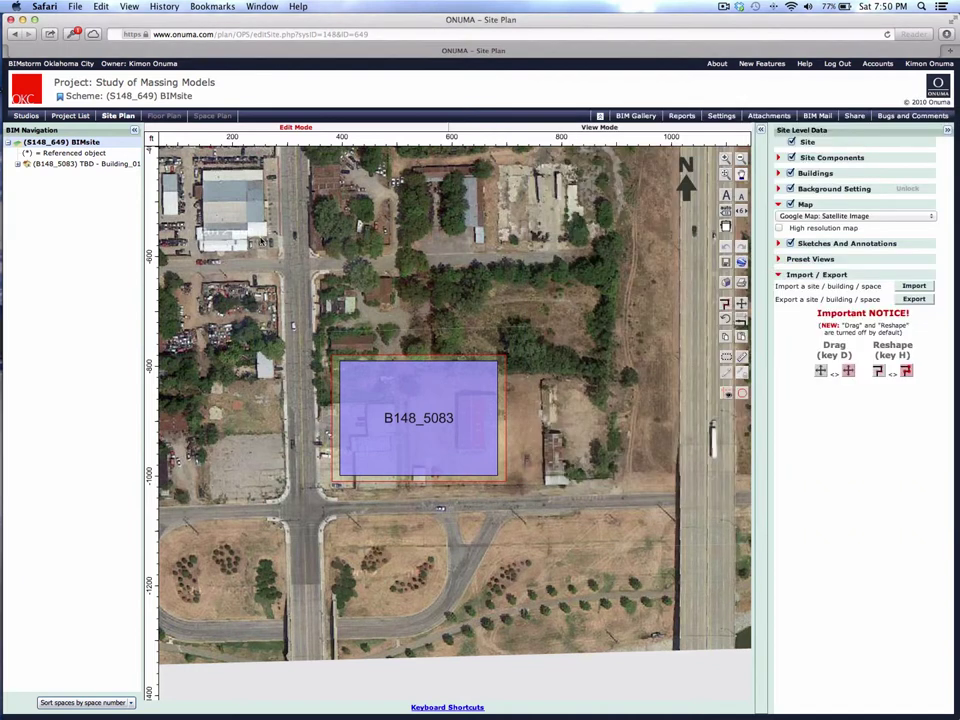
- Open Building_01's Floor_000 plan and set the Space Attributes colour coding to Departments
double_click(60, 164)
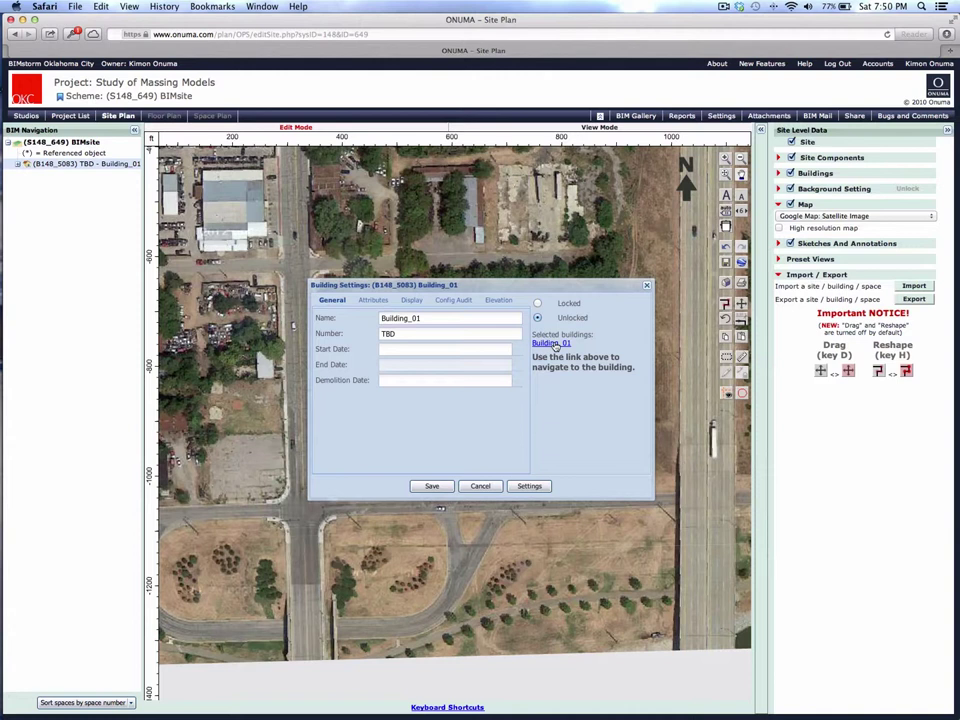
left_click(553, 344)
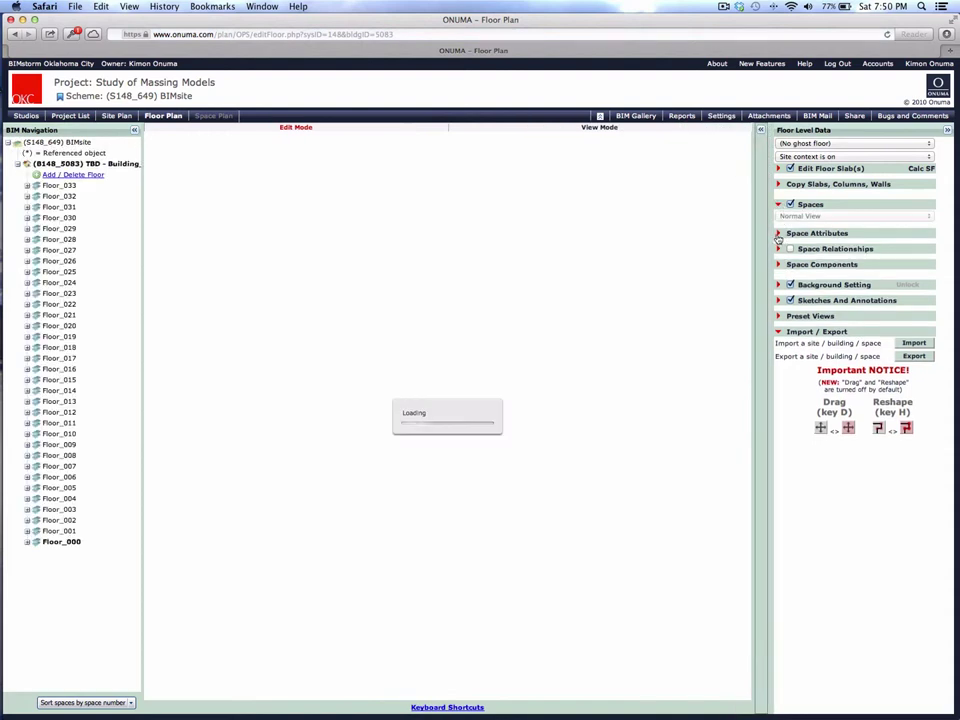
left_click(778, 236)
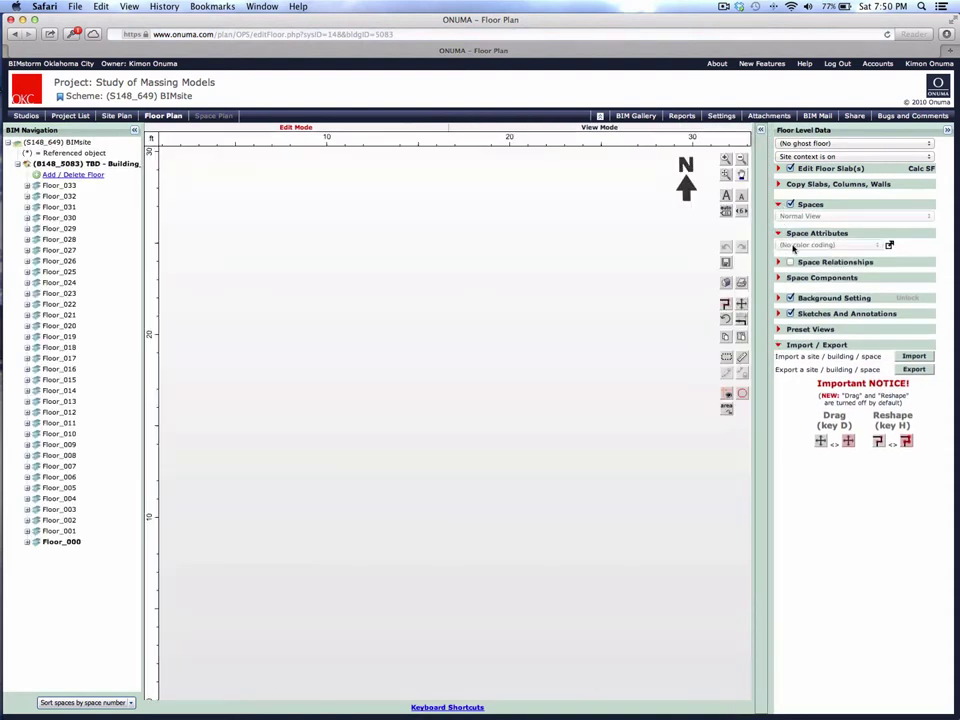
left_click(795, 245)
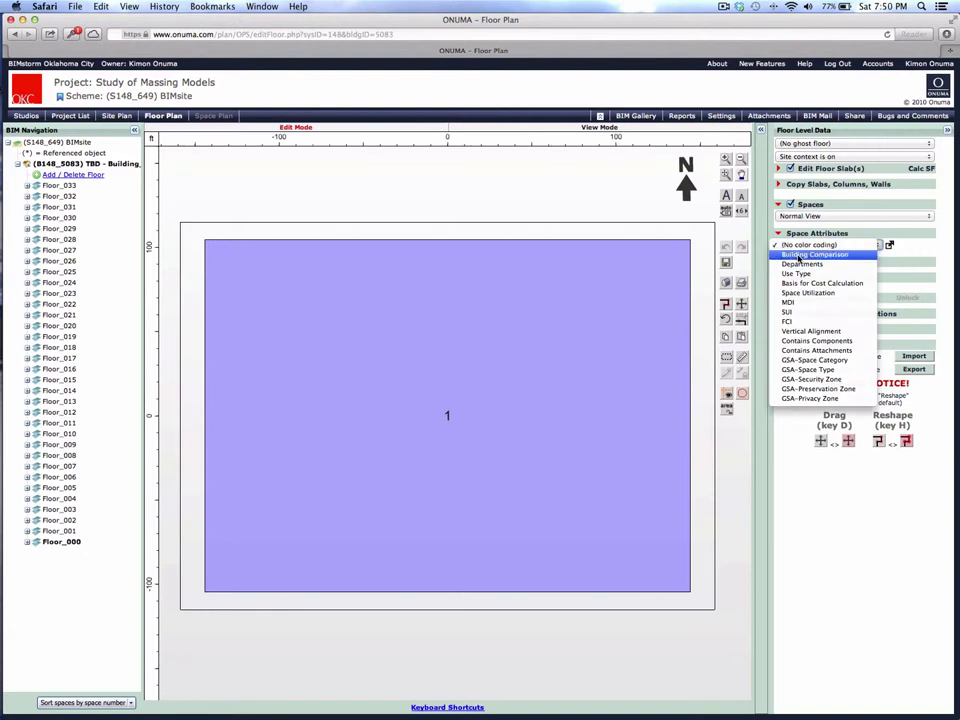
left_click(801, 264)
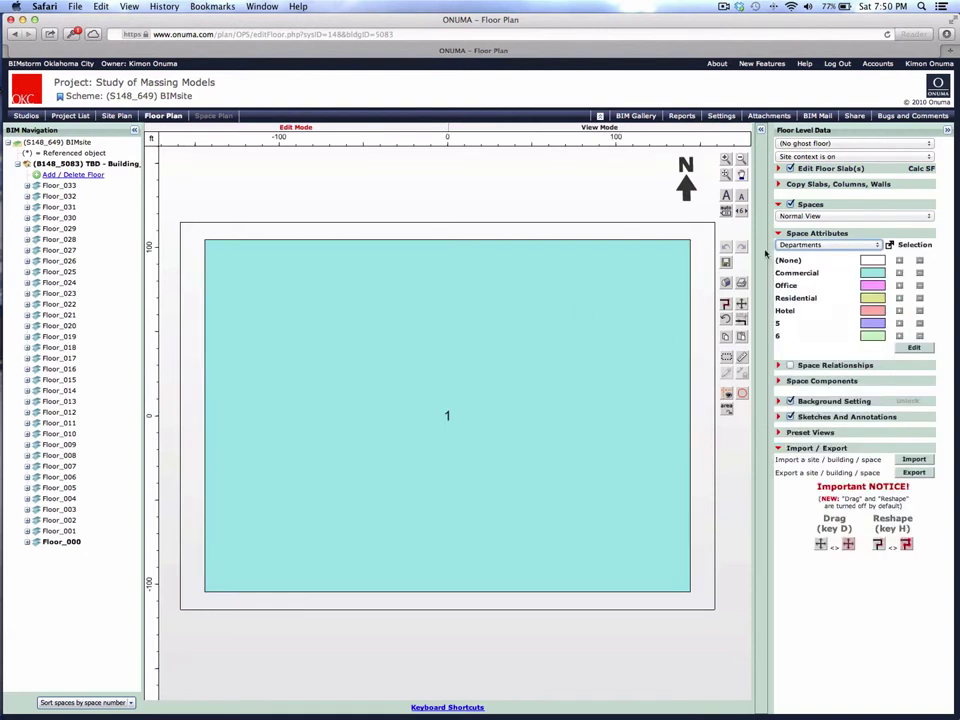
left_click(681, 116)
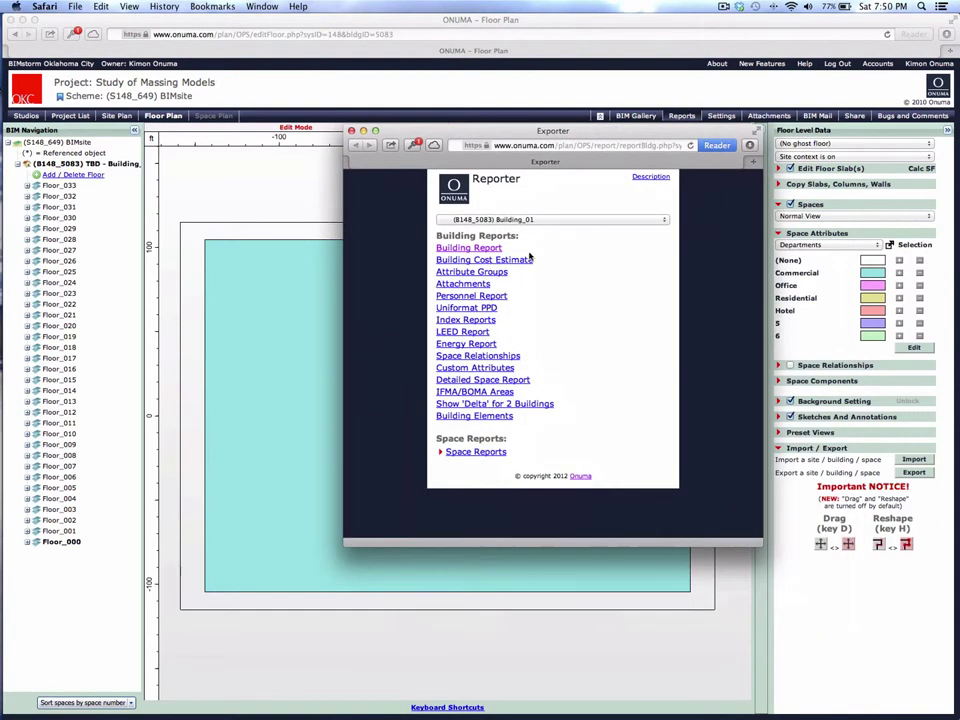
- Show Building_01's Building Report in a larger Reporter window and enlarge its Departments charts
left_click(486, 250)
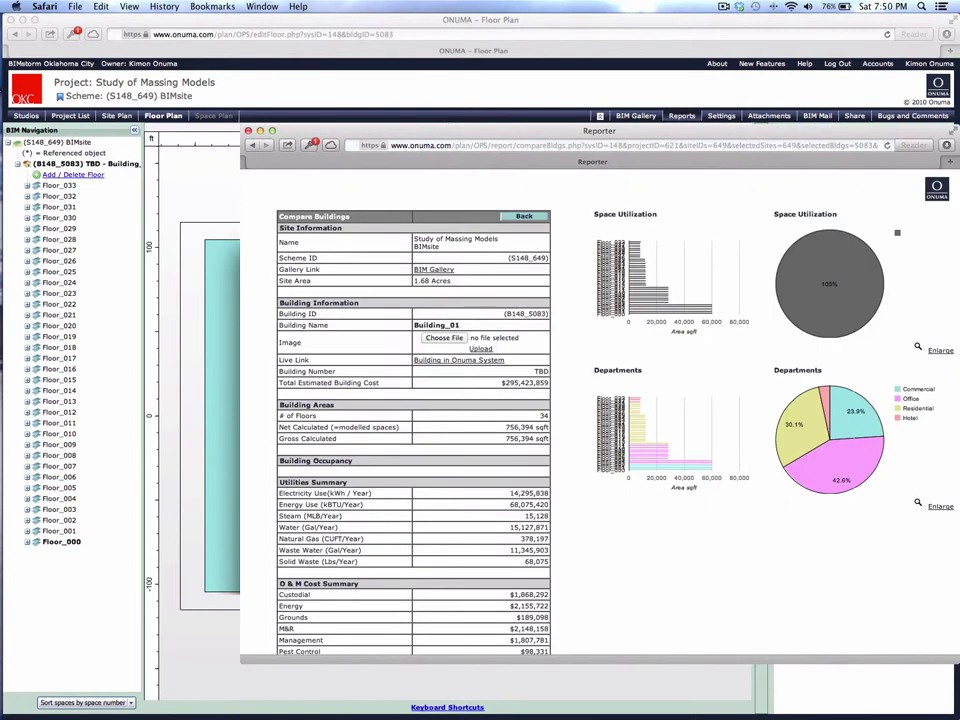
left_click_drag(570, 135, 425, 69)
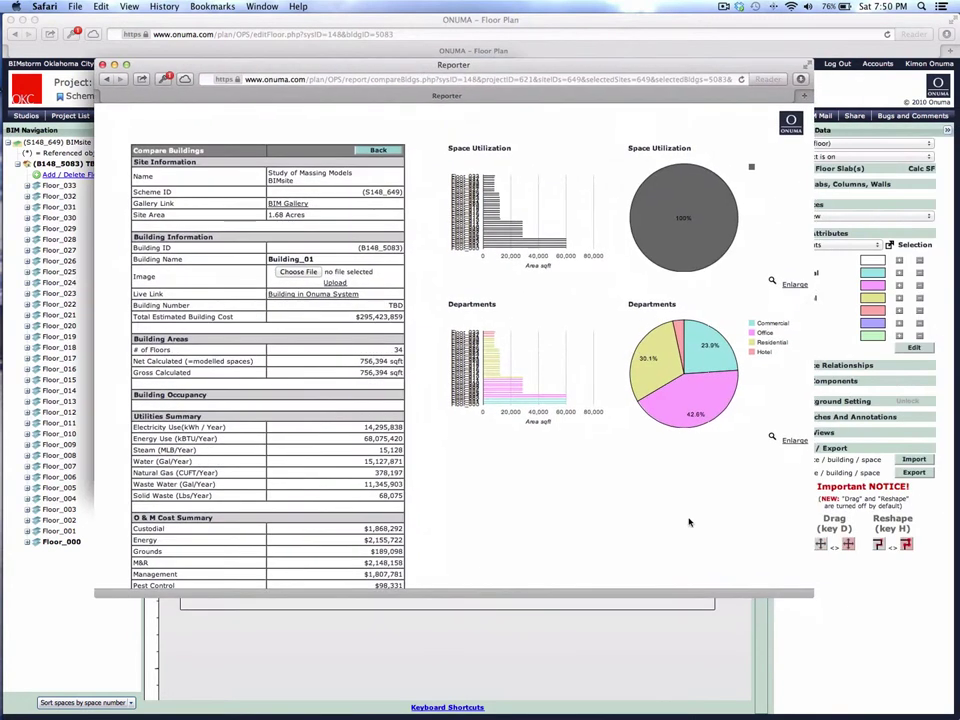
left_click_drag(813, 596, 802, 690)
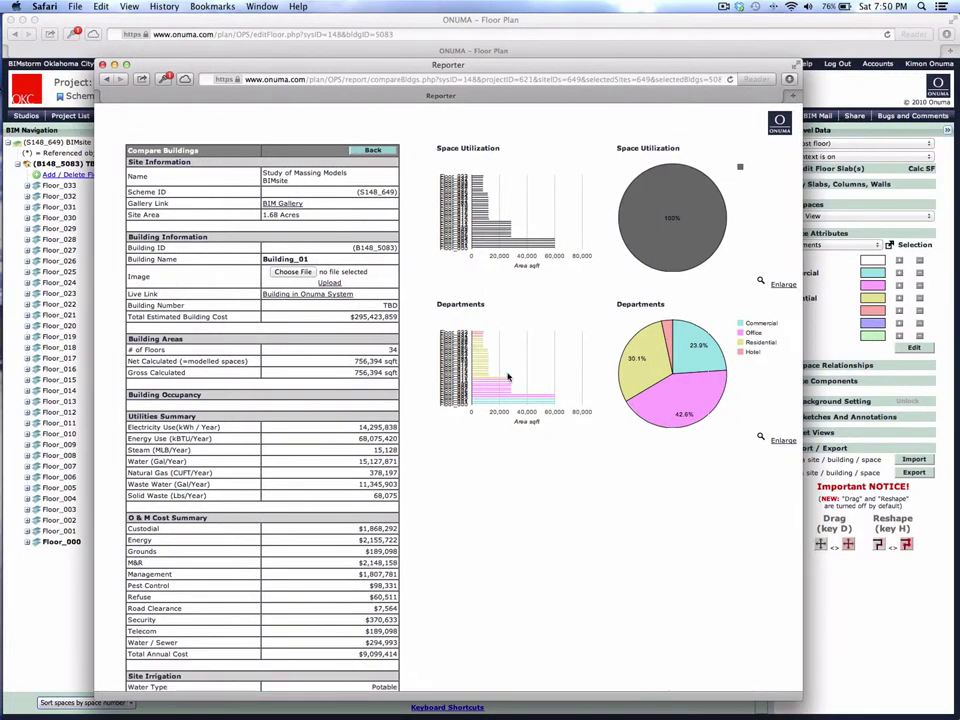
mouse_move(671, 404)
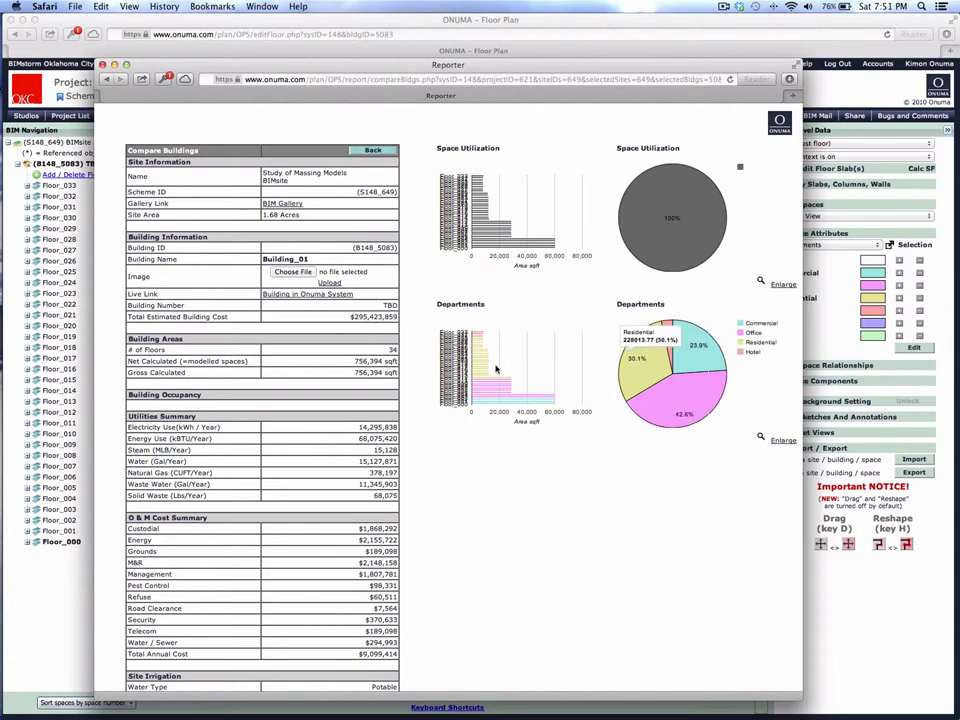
mouse_move(478, 353)
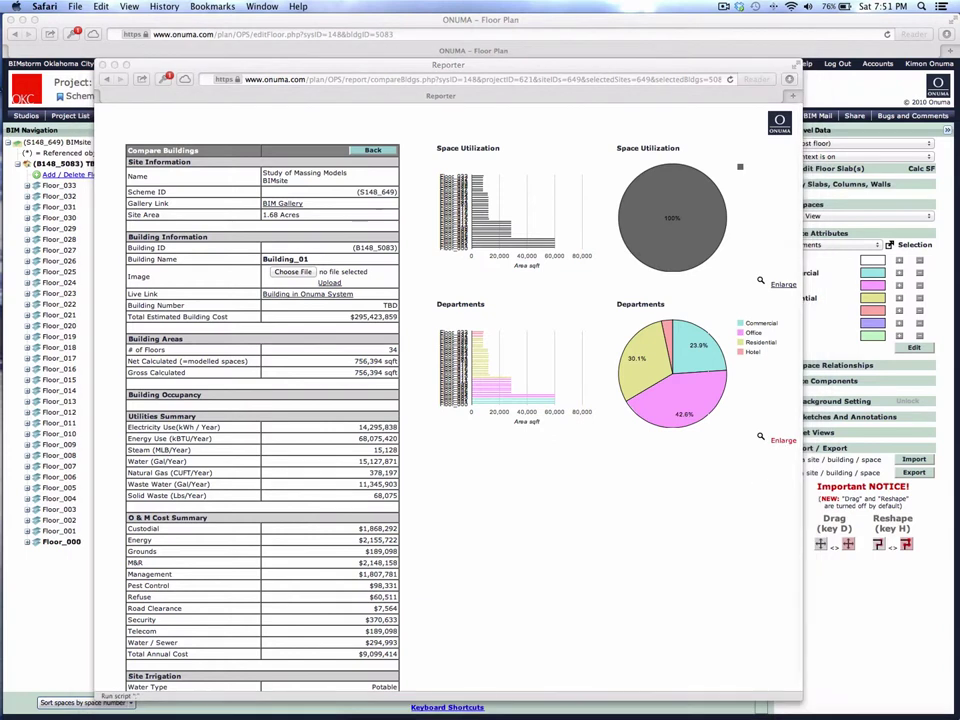
left_click(783, 440)
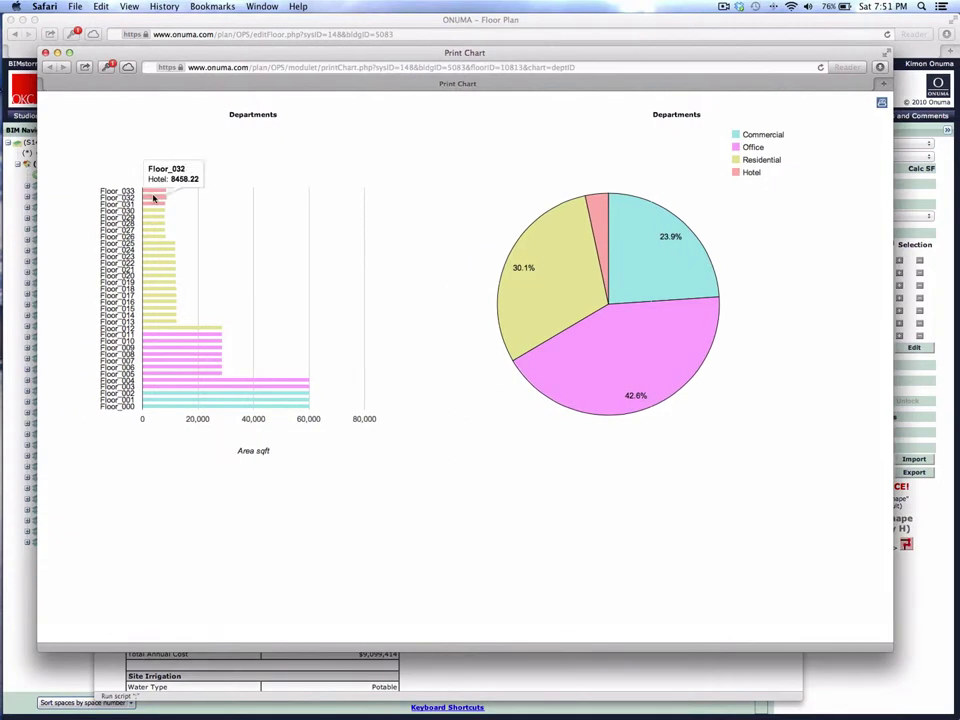
- Read the per-floor Departments chart values: Residential 228,013.77 sqft (30.1%), Commercial 181,061.04 sqft (23.9%)
mouse_move(155, 224)
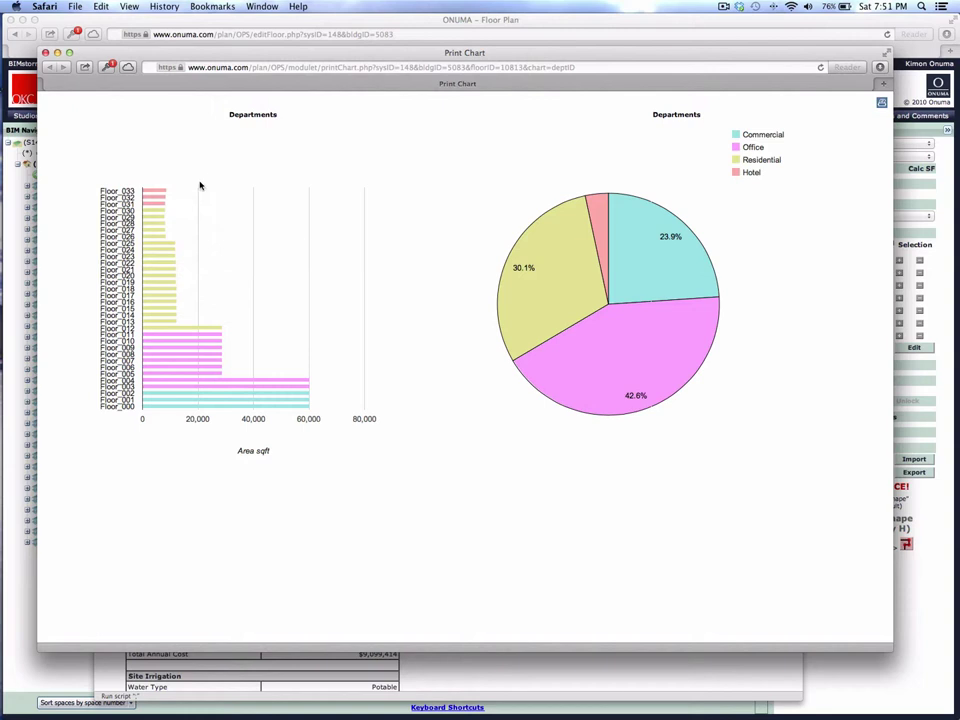
mouse_move(543, 240)
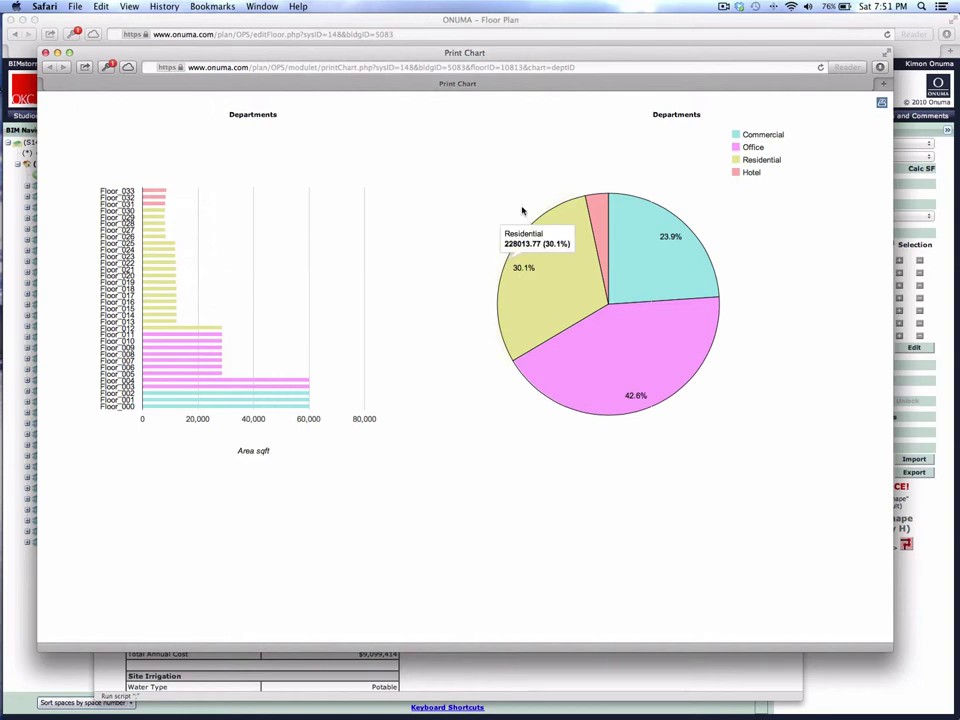
mouse_move(563, 272)
mouse_move(690, 266)
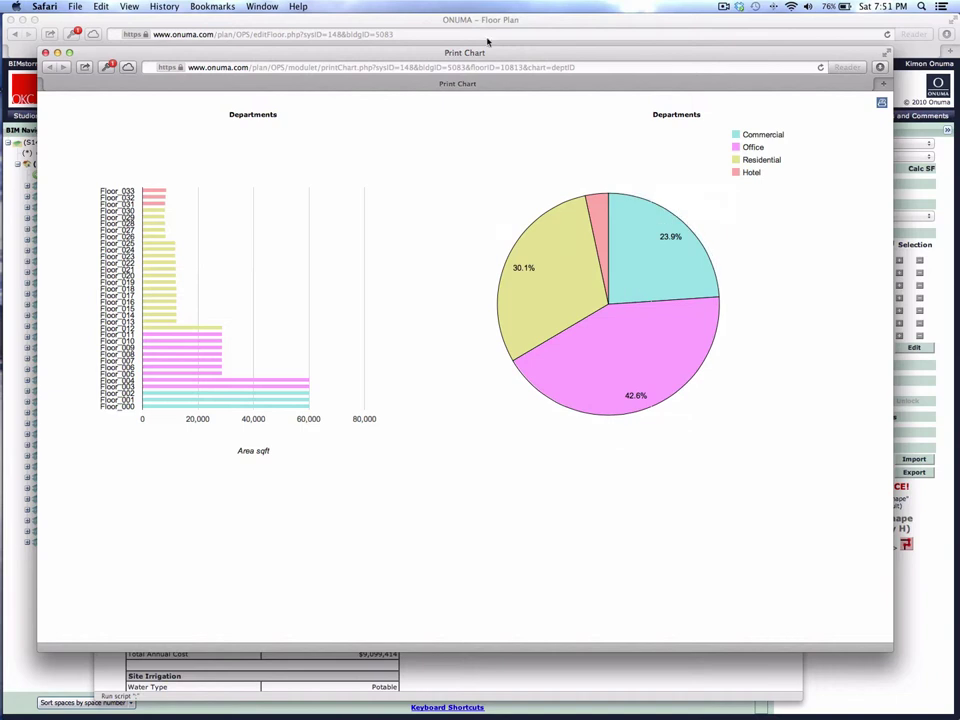
- Close the enlarged chart window and both Reporter windows to return to the Site Plan
left_click_drag(474, 58, 535, 146)
key("super+w")
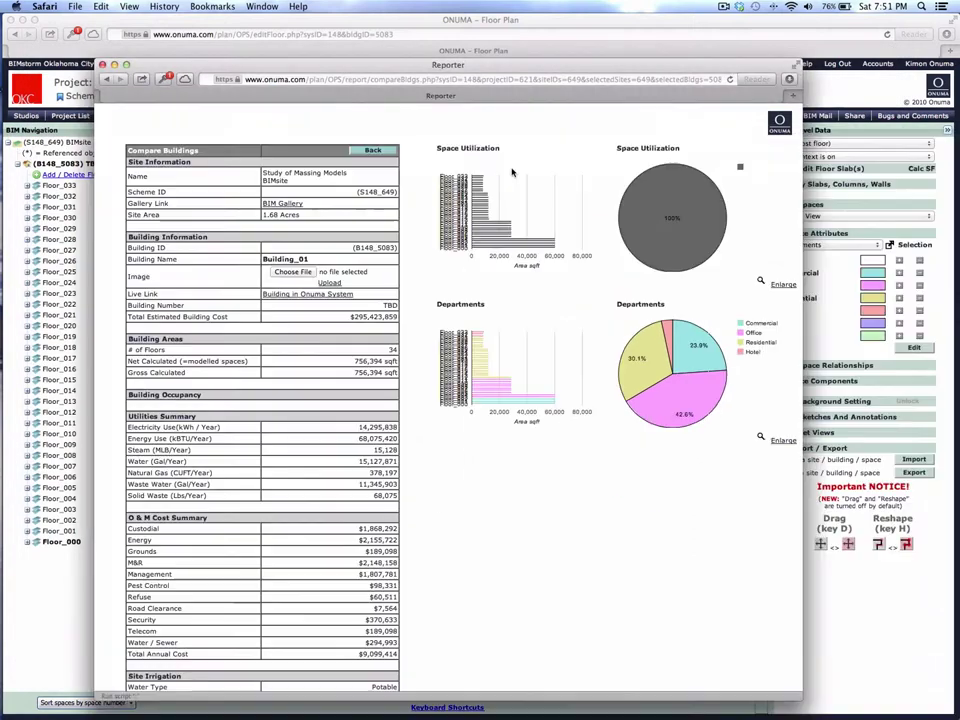
key("super+w")
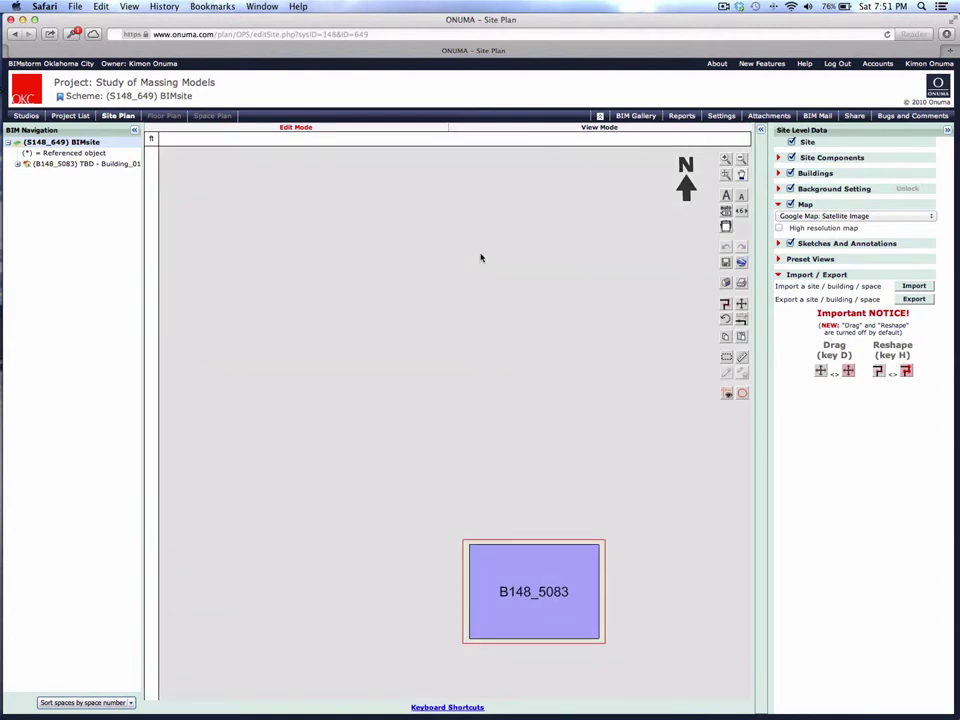
- In the 3D Google Earth view, set Objects to Space Volume and Color Coding Space to Departments
scroll(572, 612, "up", 2)
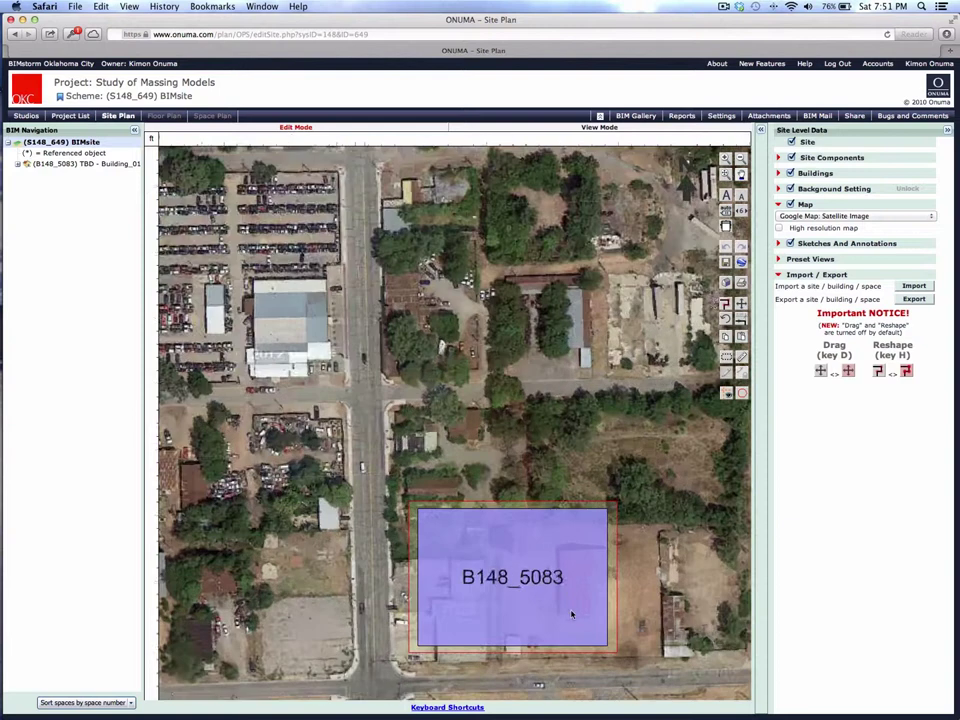
left_click(726, 284)
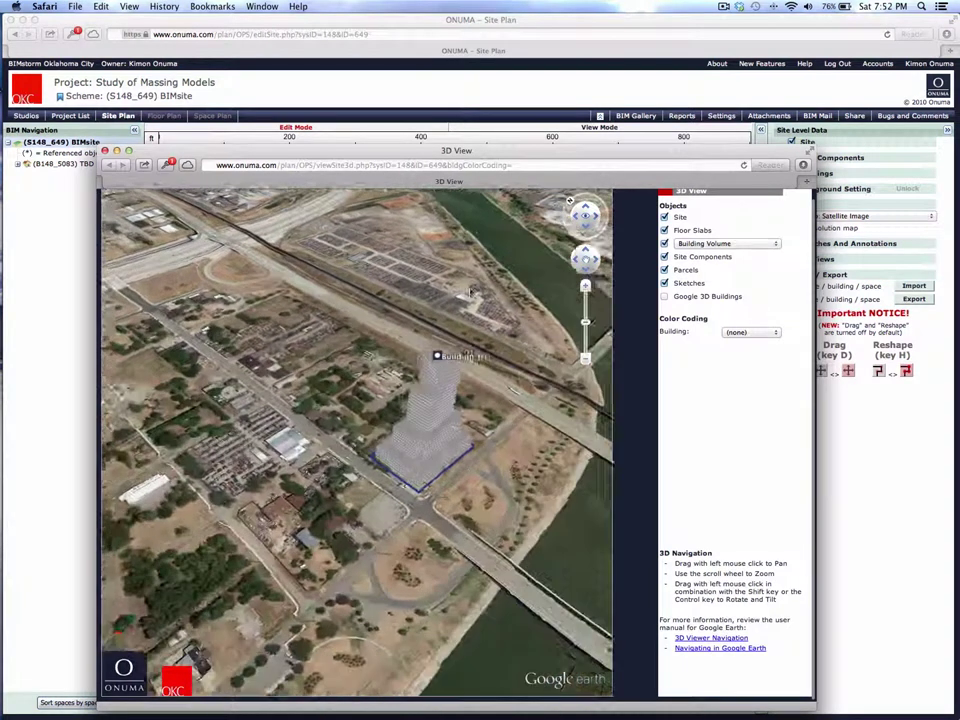
left_click(726, 243)
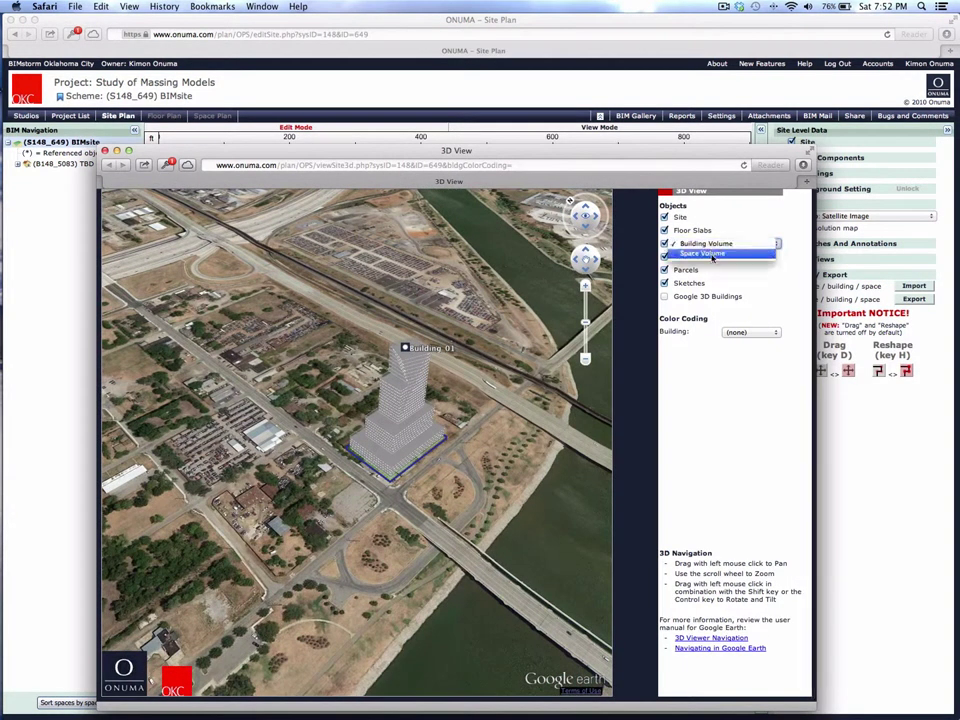
left_click(716, 254)
left_click(750, 332)
left_click(745, 352)
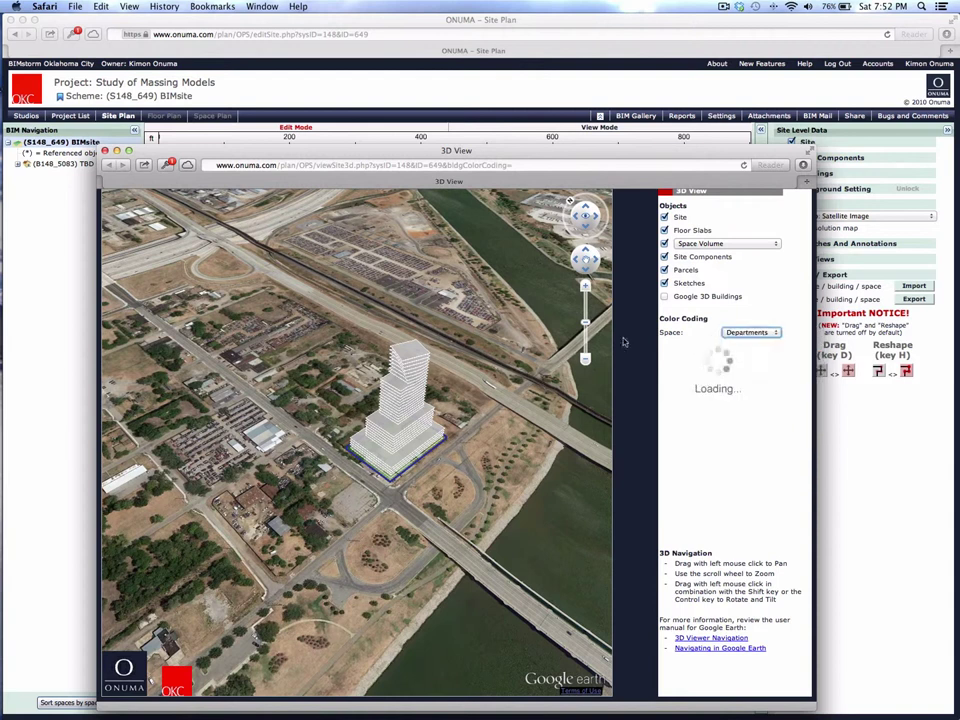